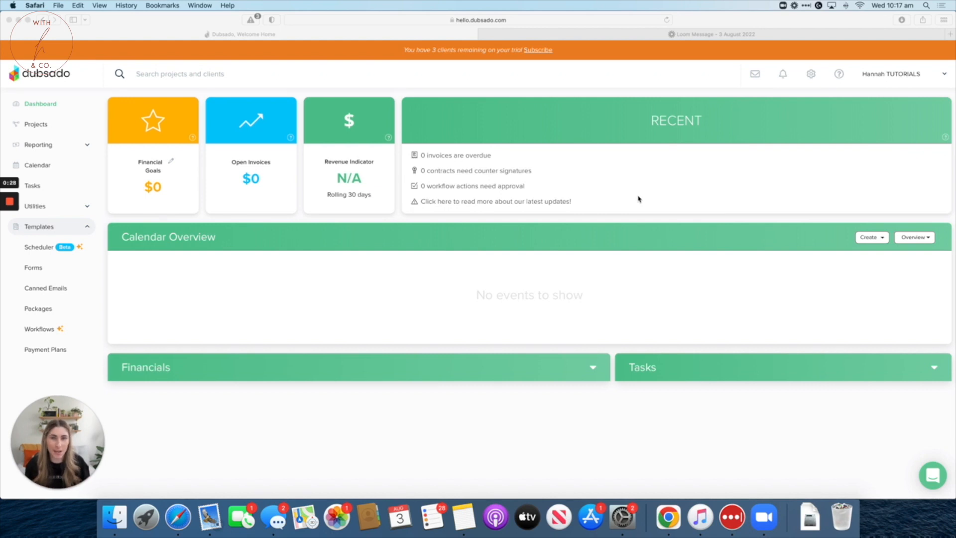
- Open Sample Package 1 in the package templates and rename it as Social Media Manager Signature Package
{"action": "left_click", "coordinate": [45, 314]}
{"action": "left_click", "coordinate": [43, 314]}
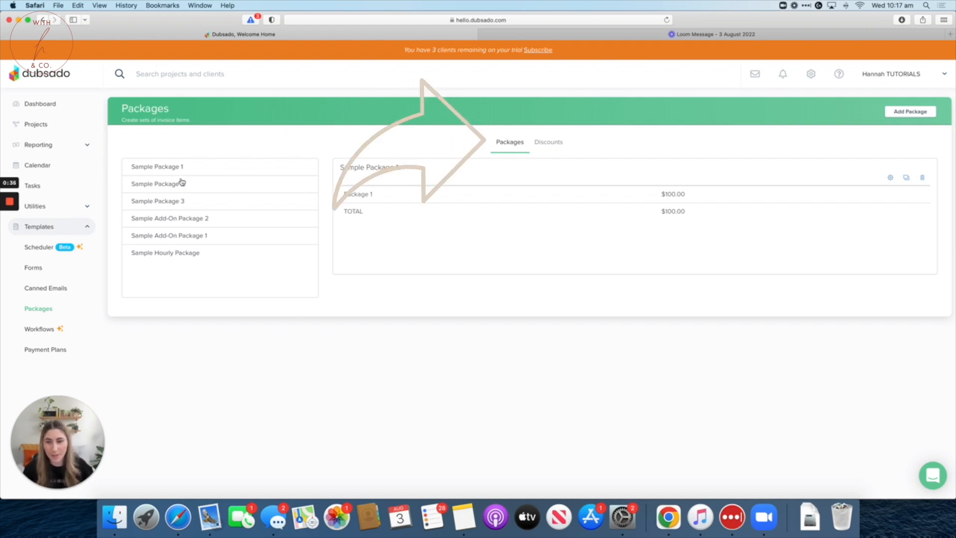
{"action": "left_click", "coordinate": [892, 179]}
{"action": "left_click", "coordinate": [180, 110]}
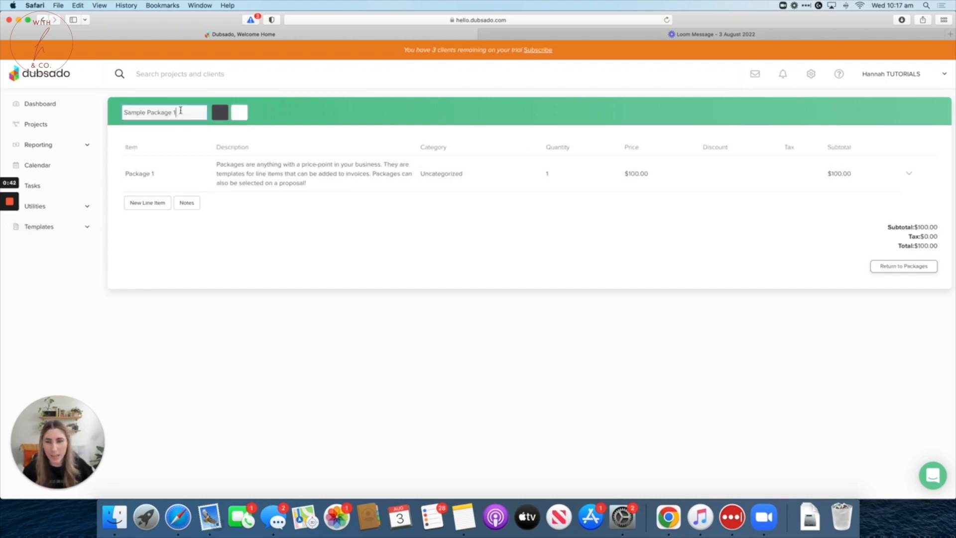
{"action": "key", "text": "super+a"}
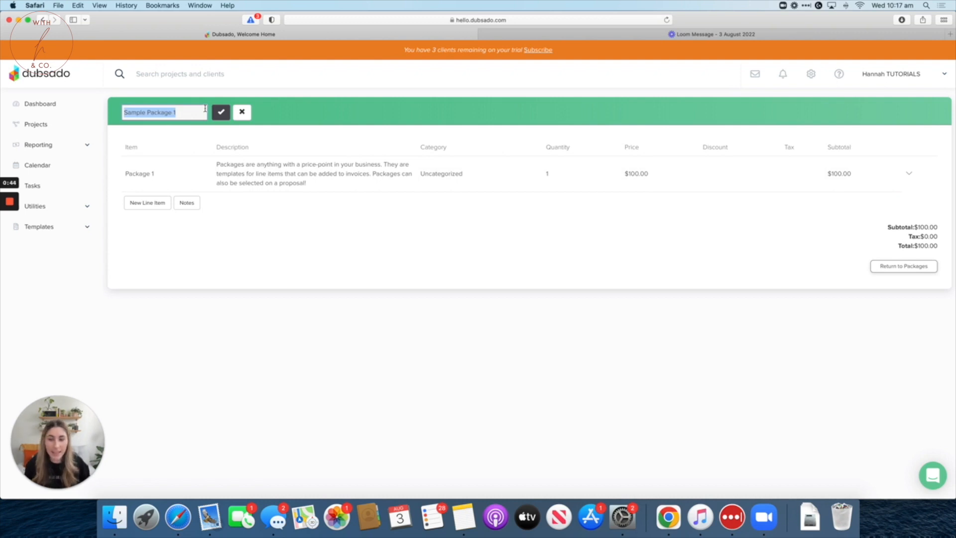
{"action": "type", "text": "Soci"}
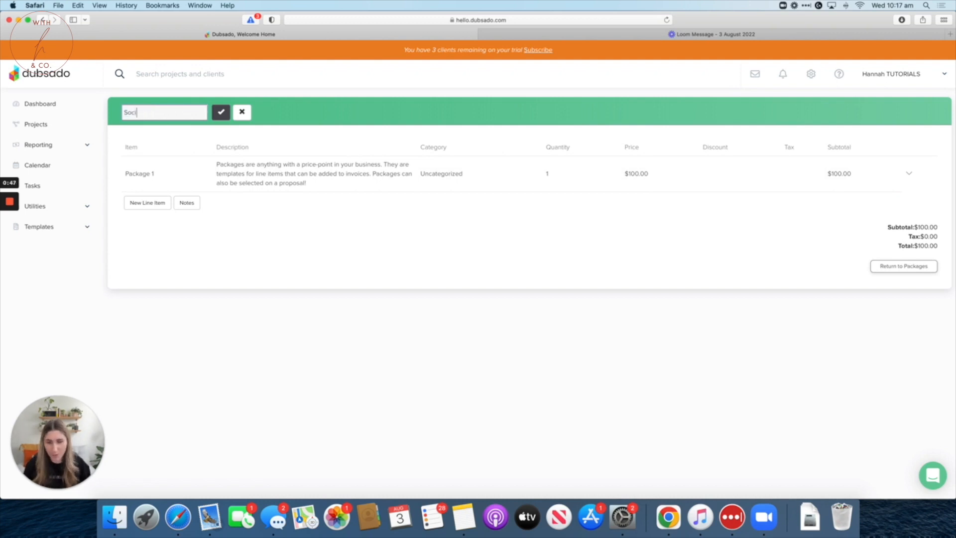
{"action": "type", "text": "al Media "}
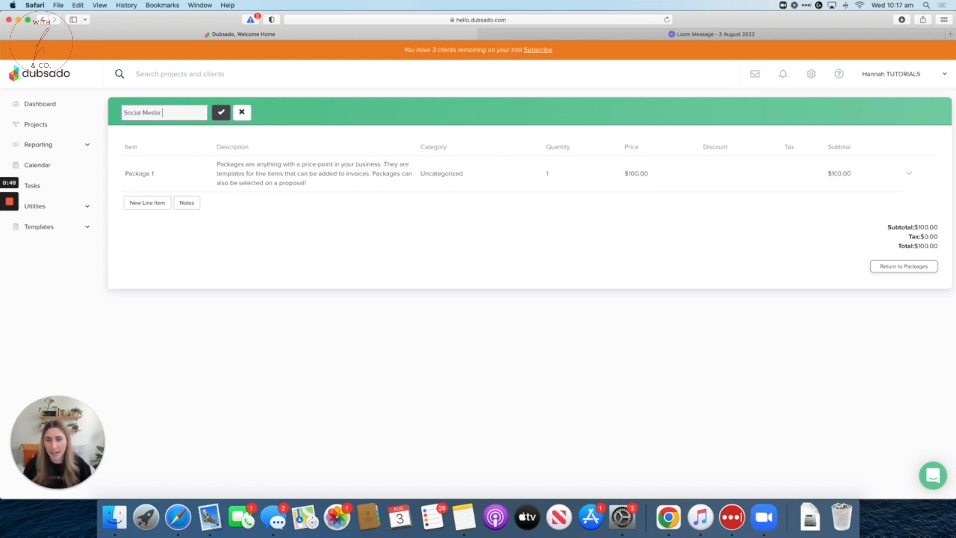
{"action": "type", "text": "Manager Signature Package"}
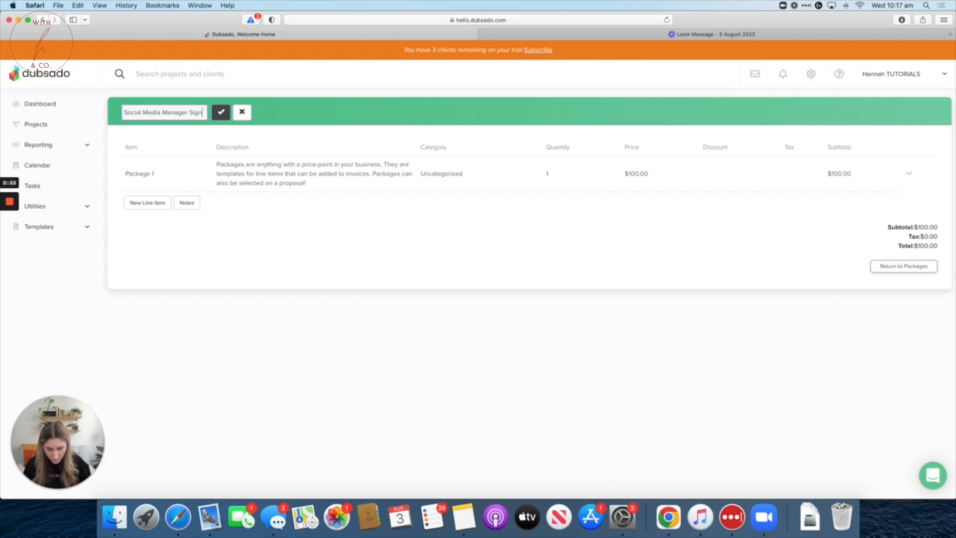
{"action": "left_click", "coordinate": [221, 111]}
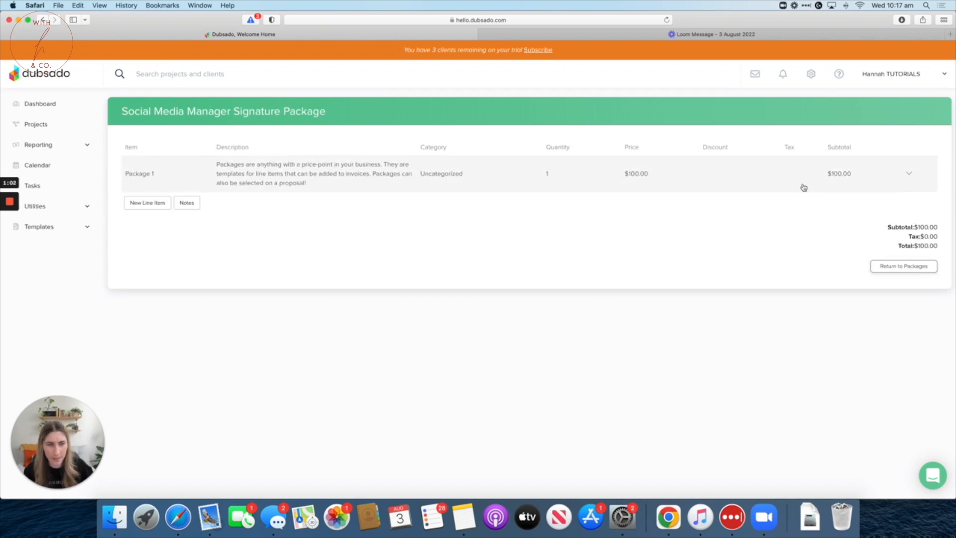
- Edit the package's existing line item and rename it as Social Media Manager Package
{"action": "left_click", "coordinate": [908, 176]}
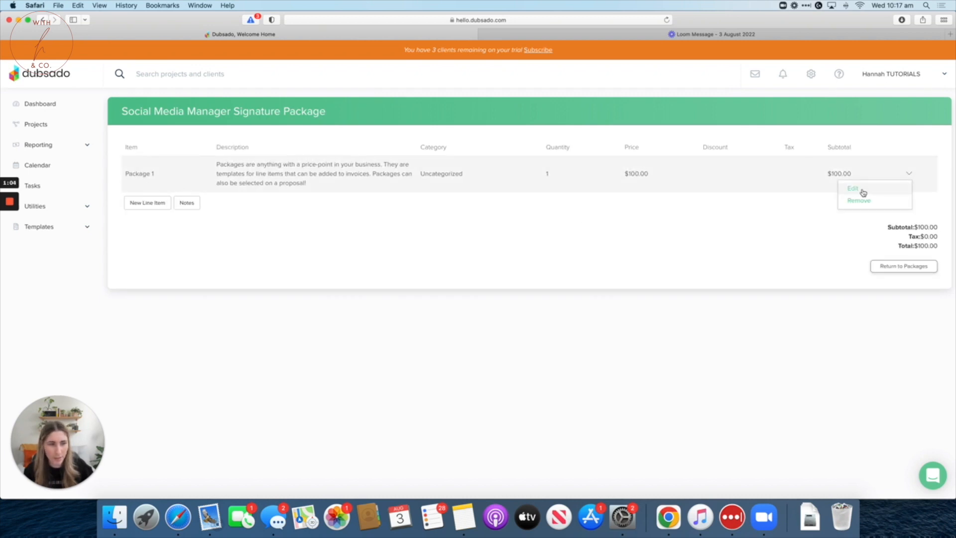
{"action": "left_click", "coordinate": [865, 192]}
{"action": "left_click", "coordinate": [233, 256]}
{"action": "key", "text": "super+a"}
{"action": "type", "text": "Socia"}
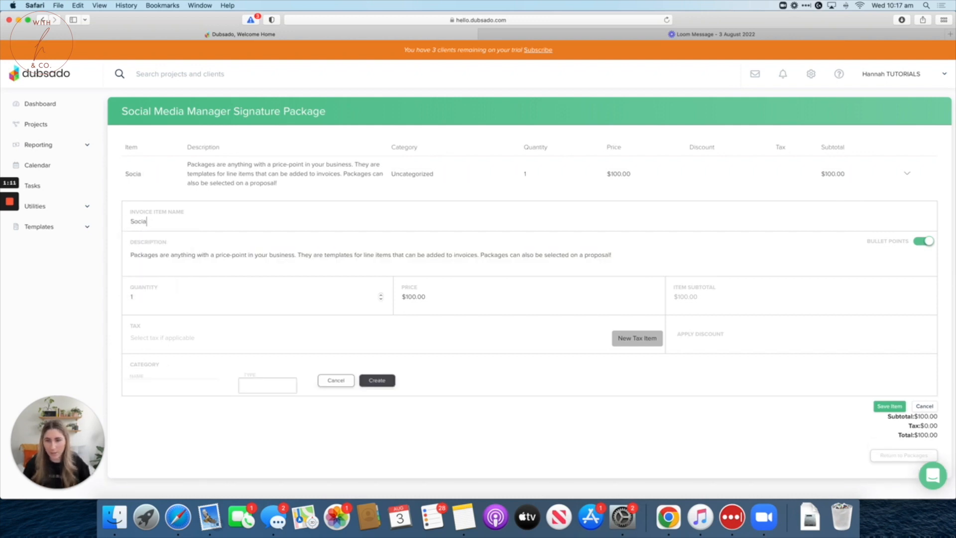
{"action": "type", "text": " l Media Manager Package"}
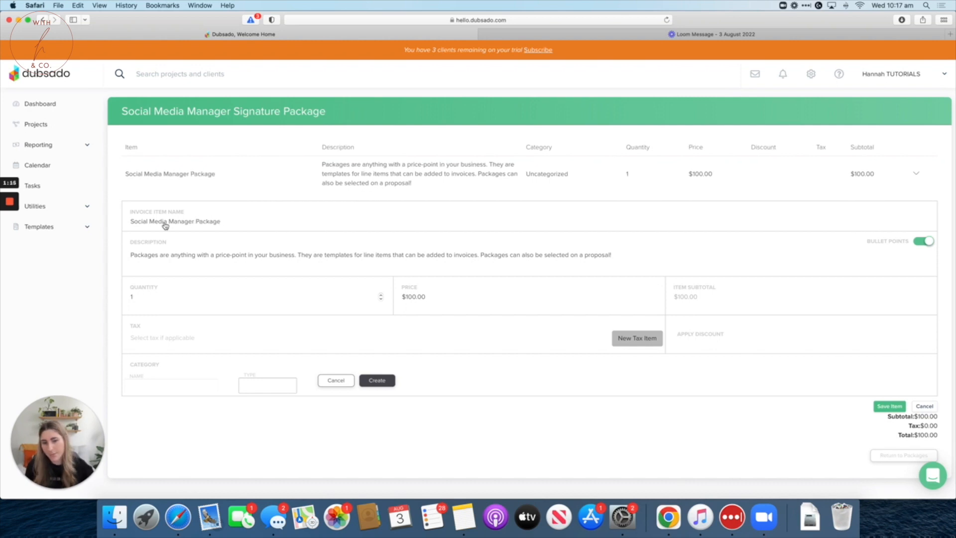
- Replace the item's description with three lines: "2 Instagram reels/week", "5 captions" and "2 instagram"
{"action": "left_click", "coordinate": [198, 256]}
{"action": "key", "text": "super+a"}
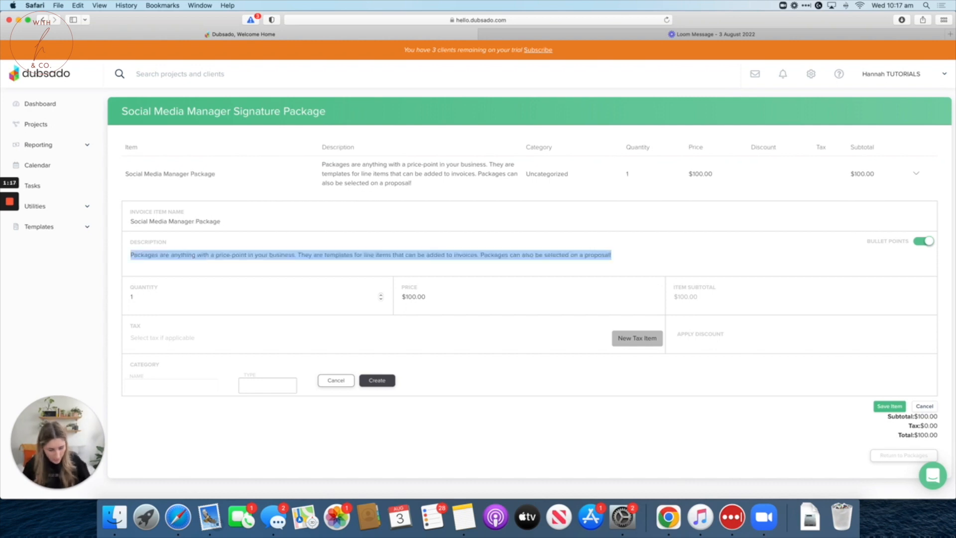
{"action": "key", "text": "BackSpace"}
{"action": "type", "text": "2 Instagram reel"}
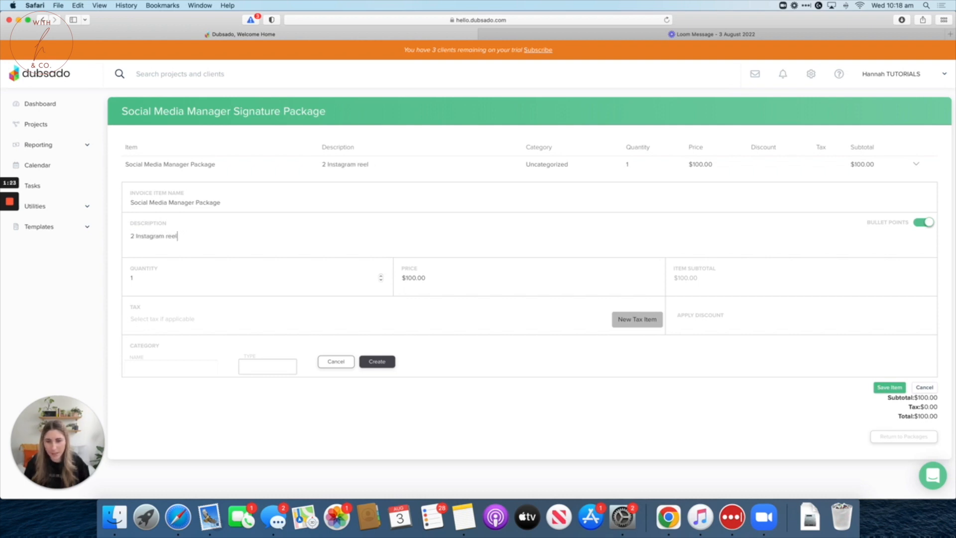
{"action": "type", "text": "s/week"}
{"action": "key", "text": "Return"}
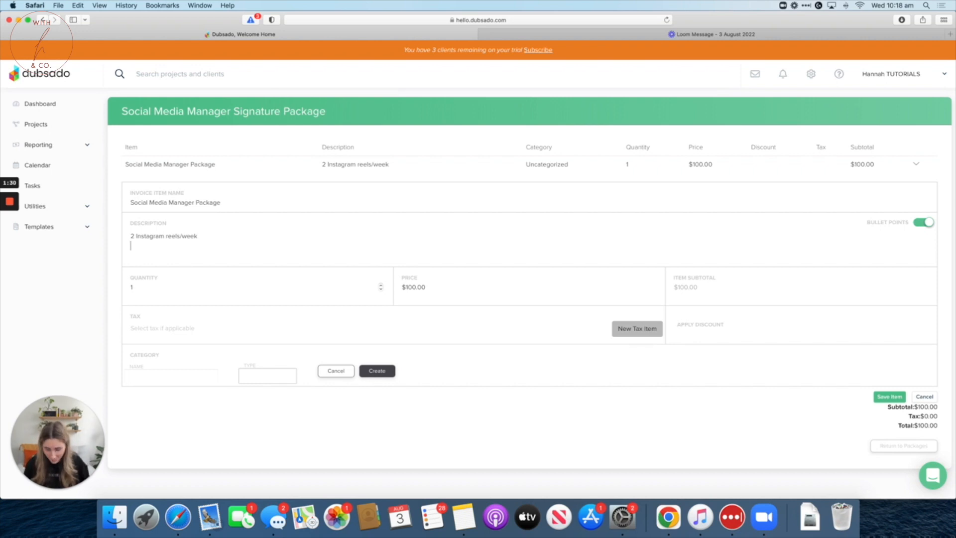
{"action": "type", "text": "5 captions"}
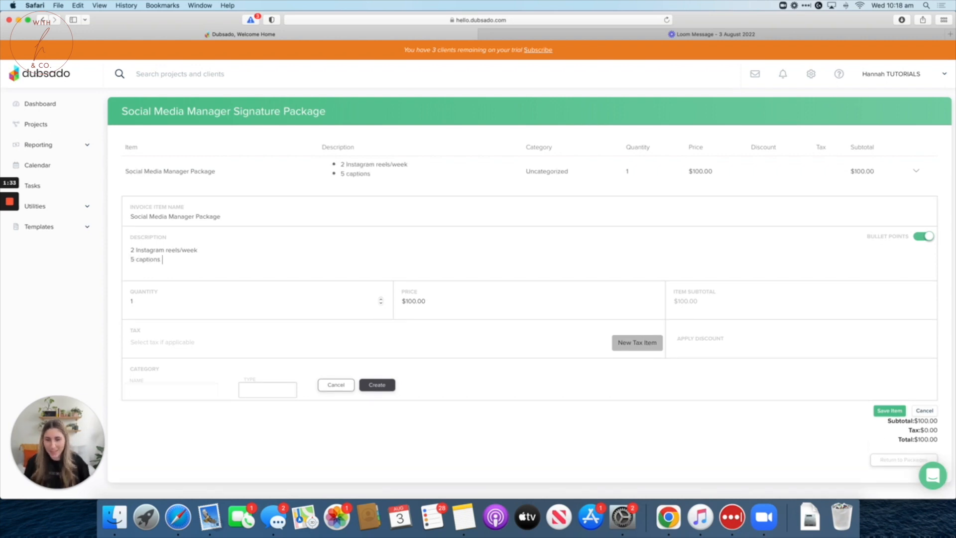
{"action": "key", "text": "Return"}
{"action": "type", "text": "2 instagram"}
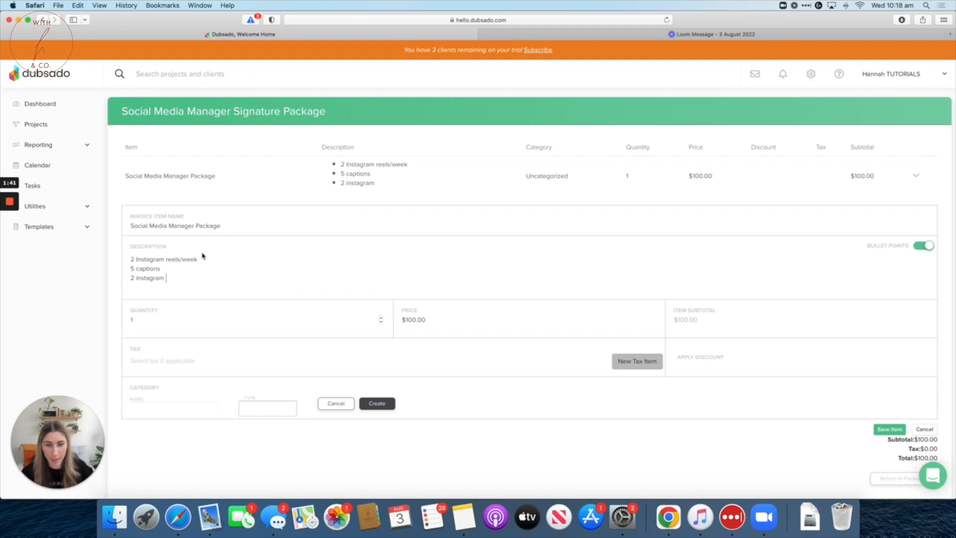
- Set the item's price to $500.00, keep bullet points on, and save the line item
{"action": "left_click", "coordinate": [429, 320]}
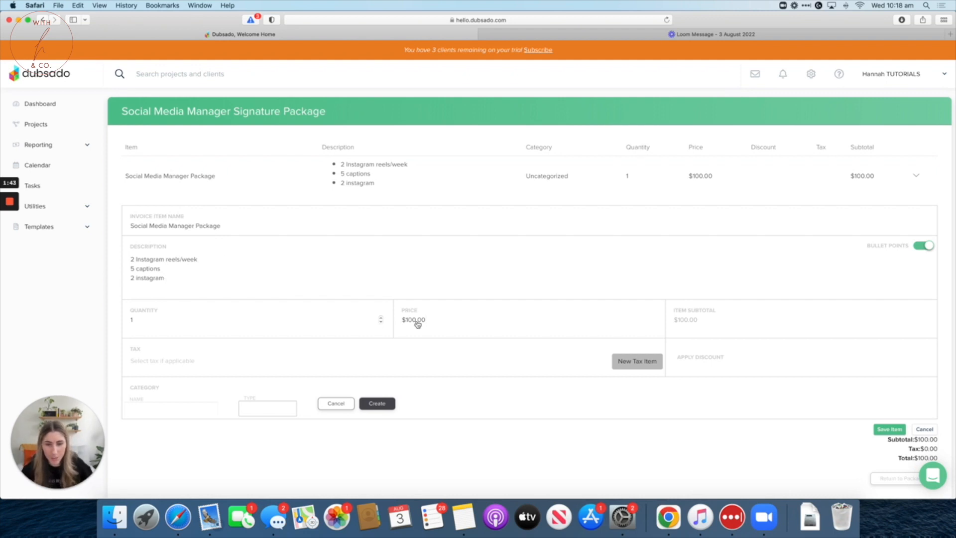
{"action": "left_click", "coordinate": [408, 321]}
{"action": "key", "text": "BackSpace"}
{"action": "type", "text": "5"}
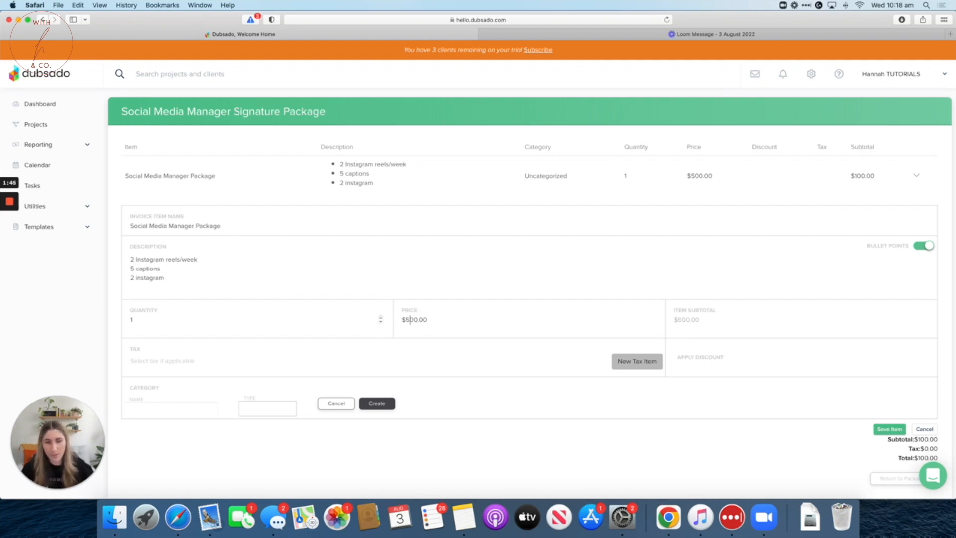
{"action": "left_click", "coordinate": [258, 326]}
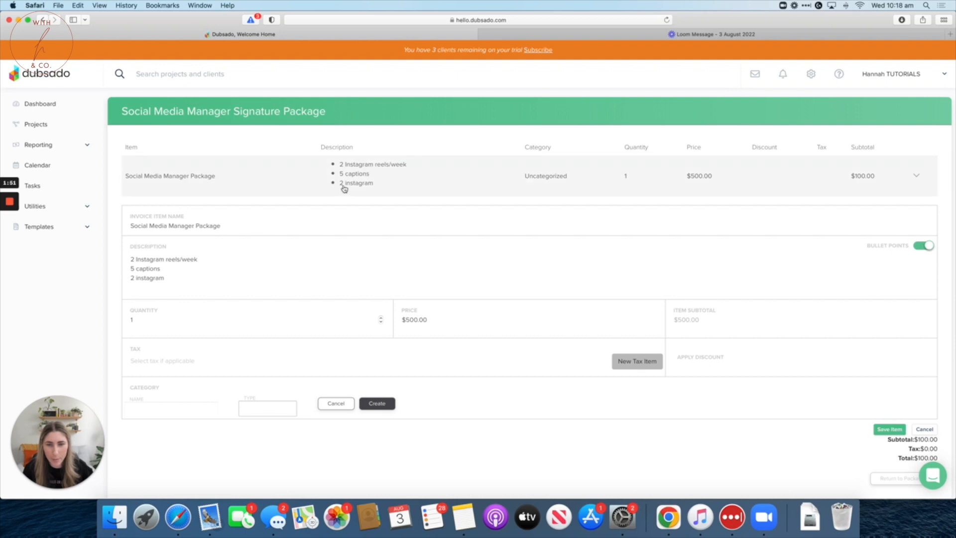
{"action": "left_click", "coordinate": [928, 247]}
{"action": "left_click", "coordinate": [925, 247]}
{"action": "left_click", "coordinate": [889, 429]}
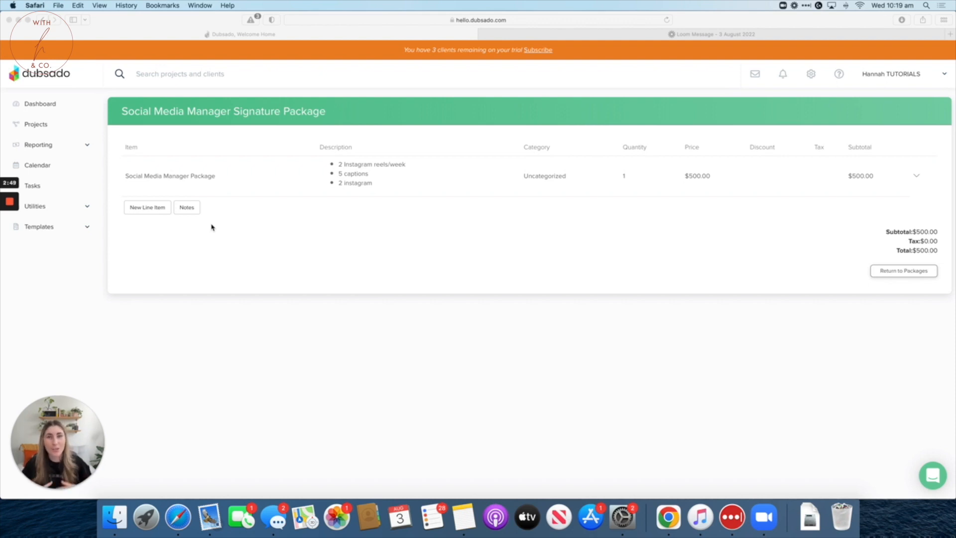
- Open the Sample Package Selection Proposal from the form templates for editing
{"action": "left_click", "coordinate": [47, 227]}
{"action": "double_click", "coordinate": [49, 229]}
{"action": "left_click", "coordinate": [50, 226]}
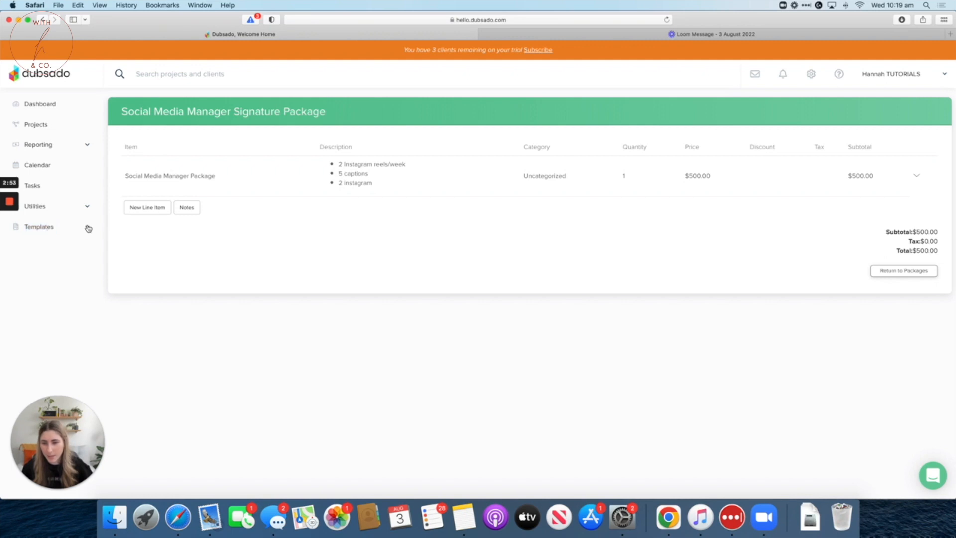
{"action": "left_click", "coordinate": [44, 267]}
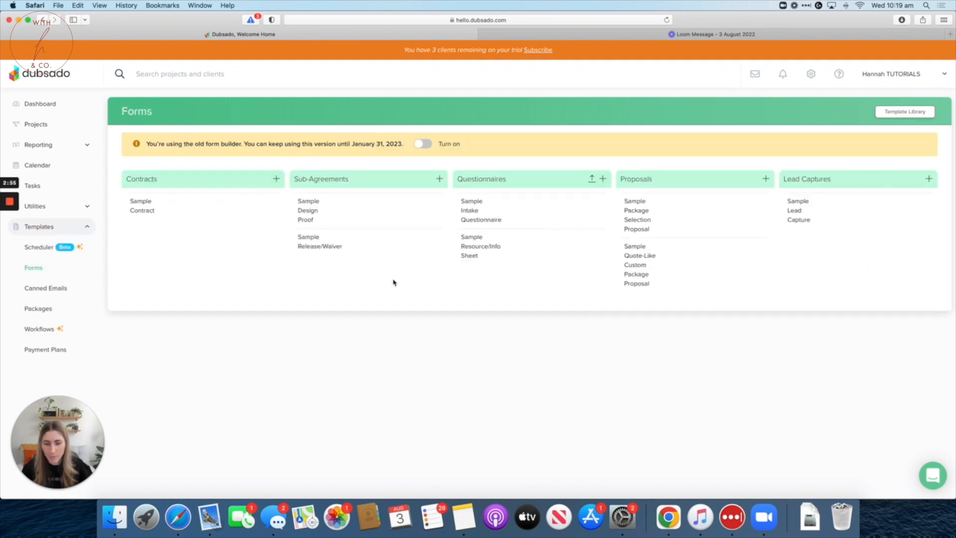
{"action": "left_click", "coordinate": [639, 224]}
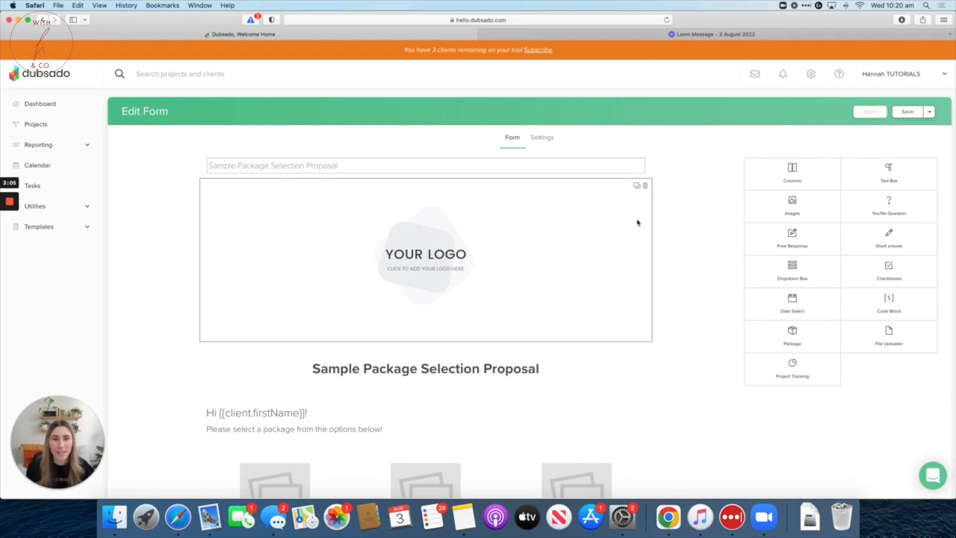
- Replace Sample Package 2 in the proposal's middle package block with Social Media Manager Signature Package - $500.00
{"action": "scroll", "coordinate": [638, 222], "scroll_direction": "down", "scroll_amount": 8}
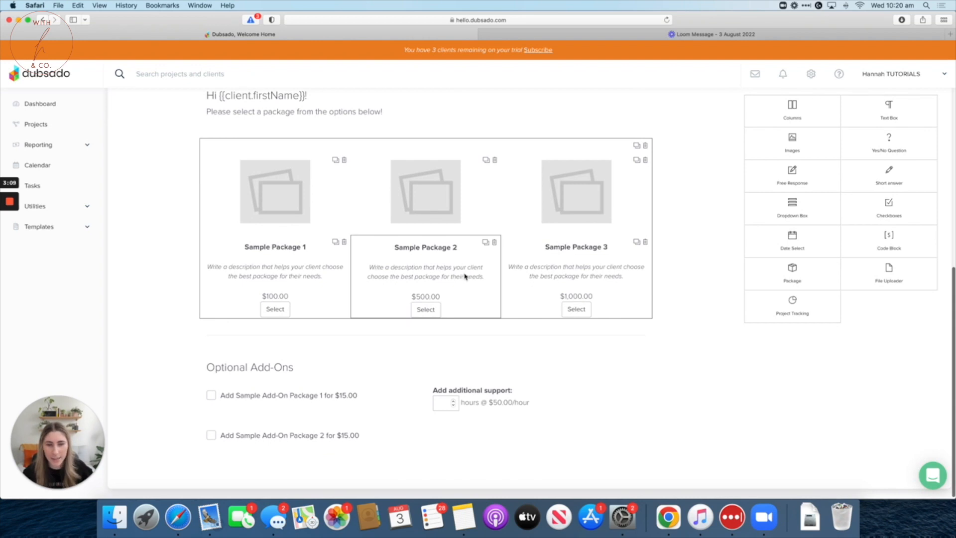
{"action": "left_click", "coordinate": [435, 275]}
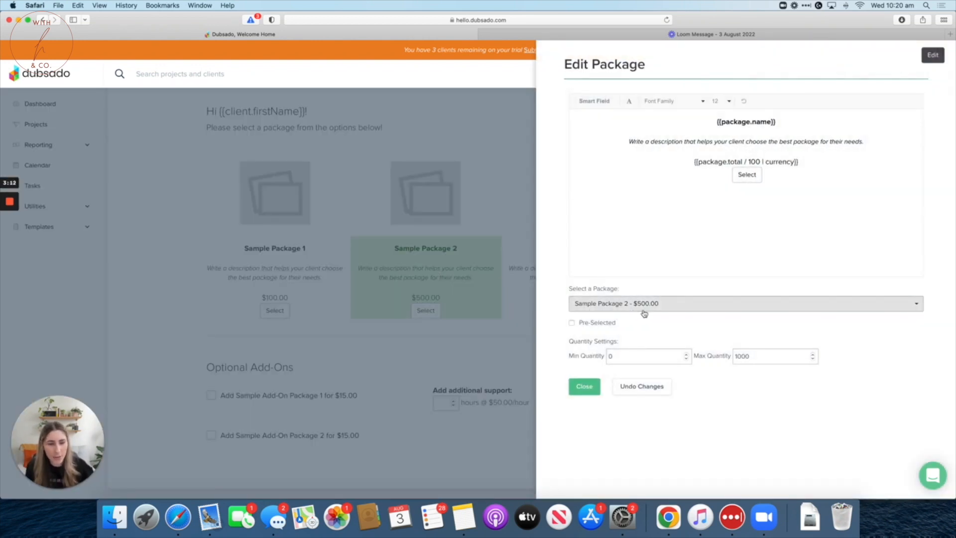
{"action": "left_click", "coordinate": [644, 309]}
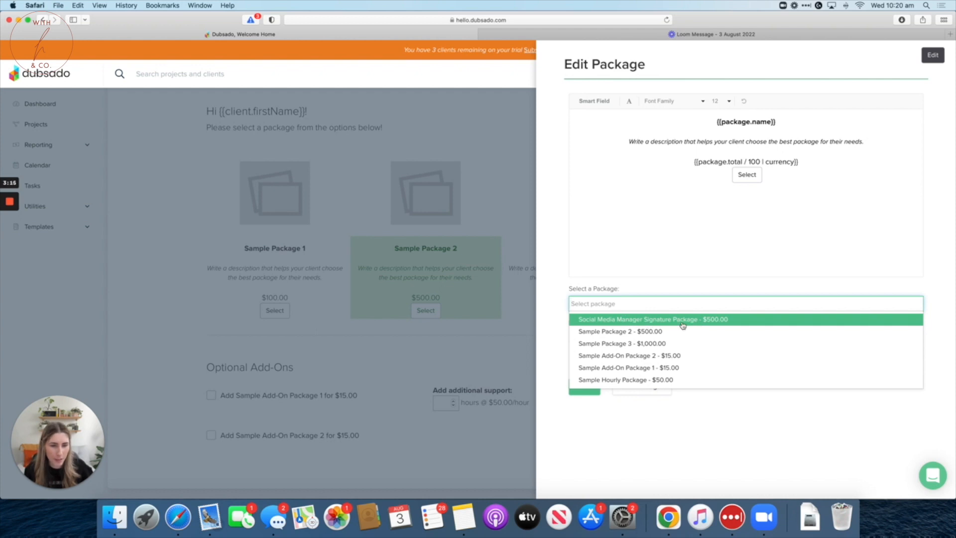
{"action": "left_click", "coordinate": [653, 321]}
{"action": "left_click", "coordinate": [584, 387]}
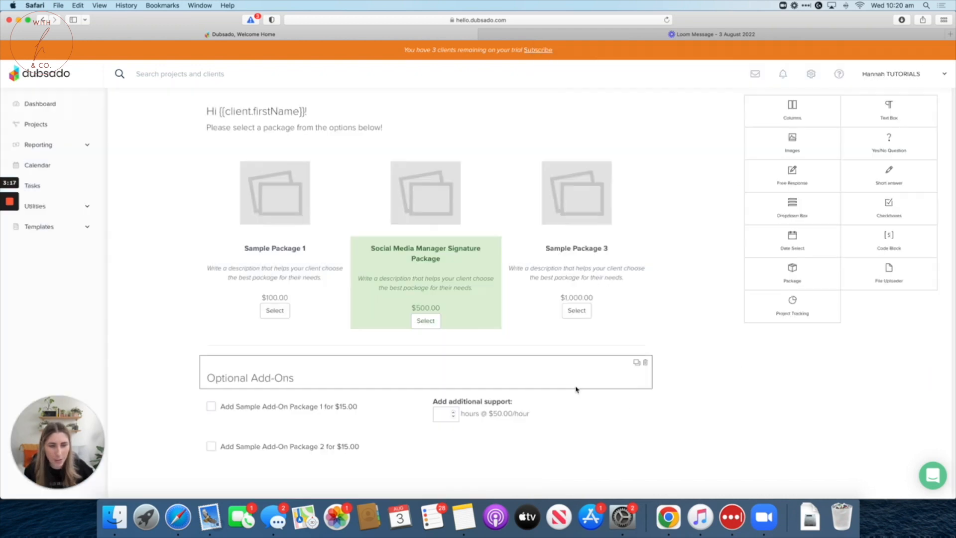
- Rename the proposal form as SAMPLE TUTORIAL, saving and closing it
{"action": "scroll", "coordinate": [461, 320], "scroll_direction": "down", "scroll_amount": 1}
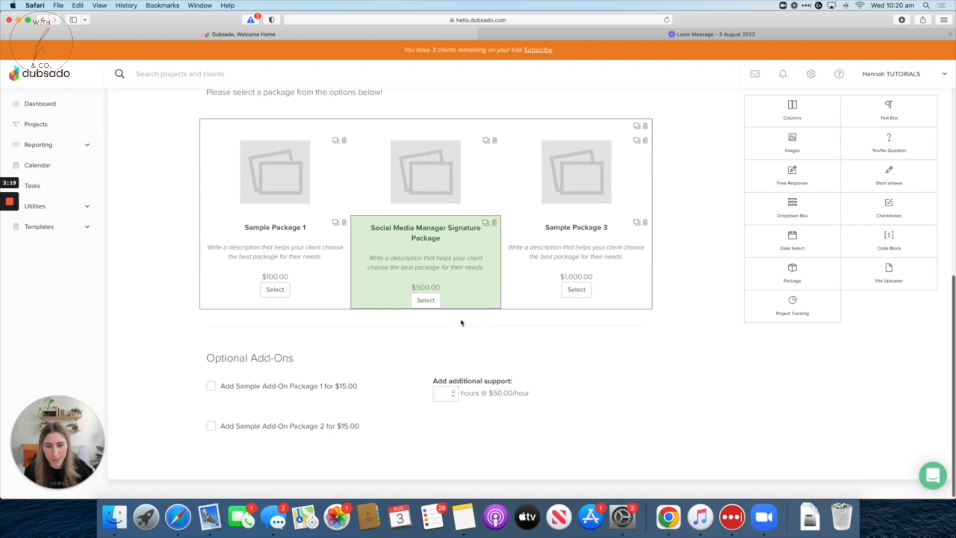
{"action": "scroll", "coordinate": [460, 321], "scroll_direction": "up", "scroll_amount": 6}
{"action": "scroll", "coordinate": [461, 323], "scroll_direction": "down", "scroll_amount": 7}
{"action": "scroll", "coordinate": [516, 213], "scroll_direction": "up", "scroll_amount": 3}
{"action": "scroll", "coordinate": [386, 221], "scroll_direction": "up", "scroll_amount": 2}
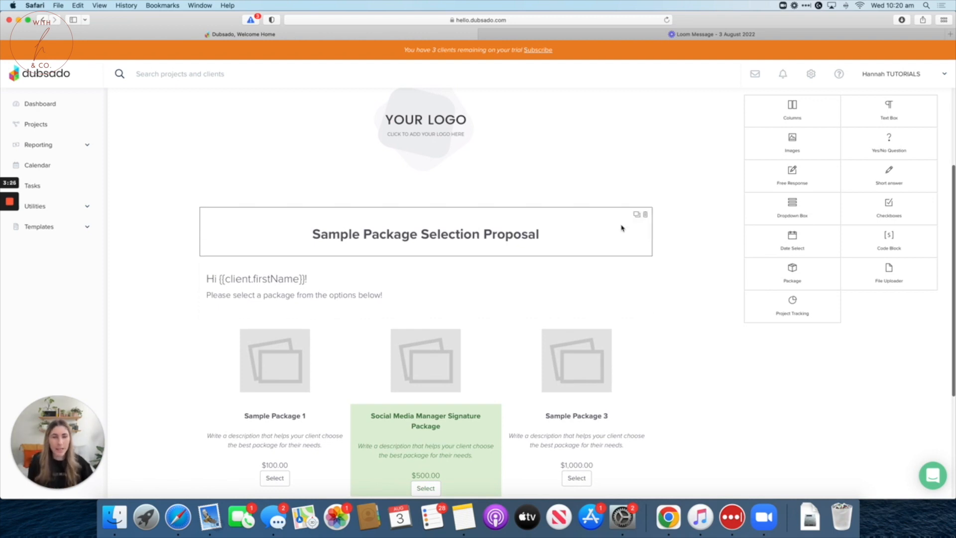
{"action": "scroll", "coordinate": [891, 132], "scroll_direction": "up", "scroll_amount": 4}
{"action": "left_click", "coordinate": [929, 112]}
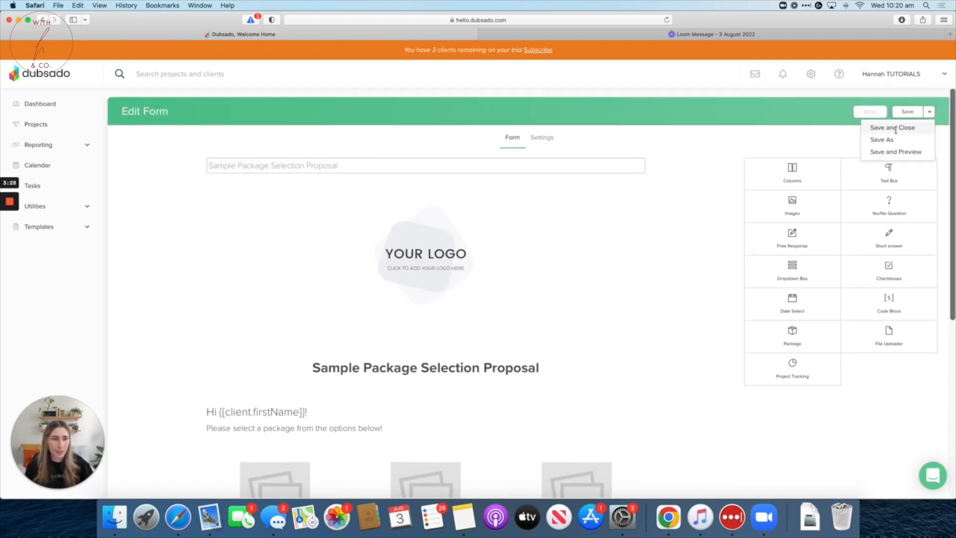
{"action": "left_click", "coordinate": [373, 166]}
{"action": "triple_click", "coordinate": [373, 166]}
{"action": "key", "text": "BackSpace"}
{"action": "type", "text": "SAMPLE TUTORIAL"}
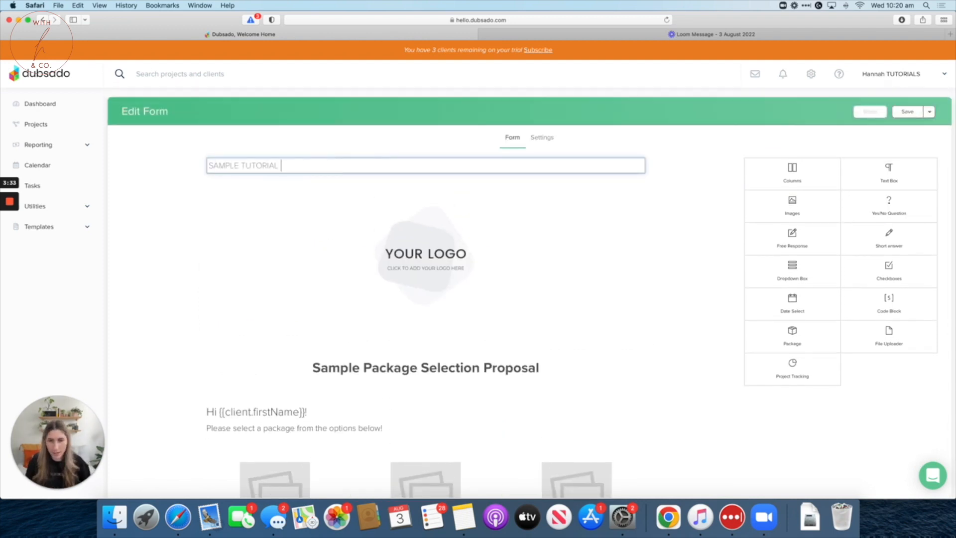
{"action": "left_click", "coordinate": [929, 112]}
{"action": "left_click", "coordinate": [909, 127]}
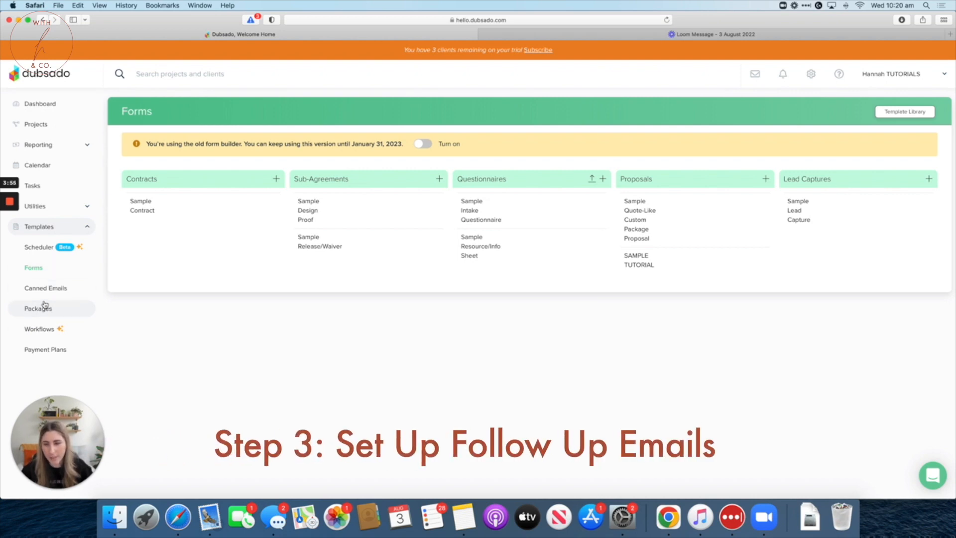
- Open the Payment Reminder - Upcoming Payment template among the canned emails
{"action": "left_click", "coordinate": [45, 293]}
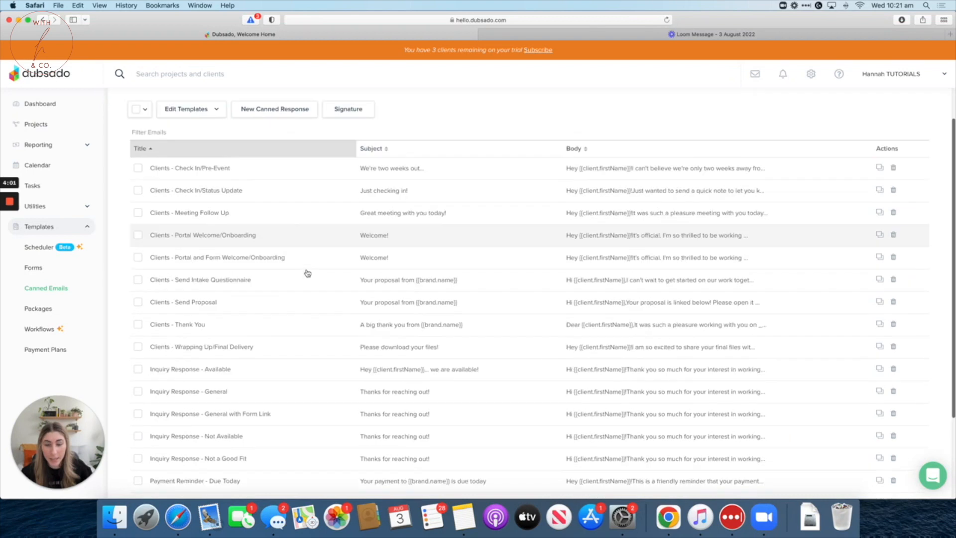
{"action": "scroll", "coordinate": [305, 271], "scroll_direction": "down", "scroll_amount": 5}
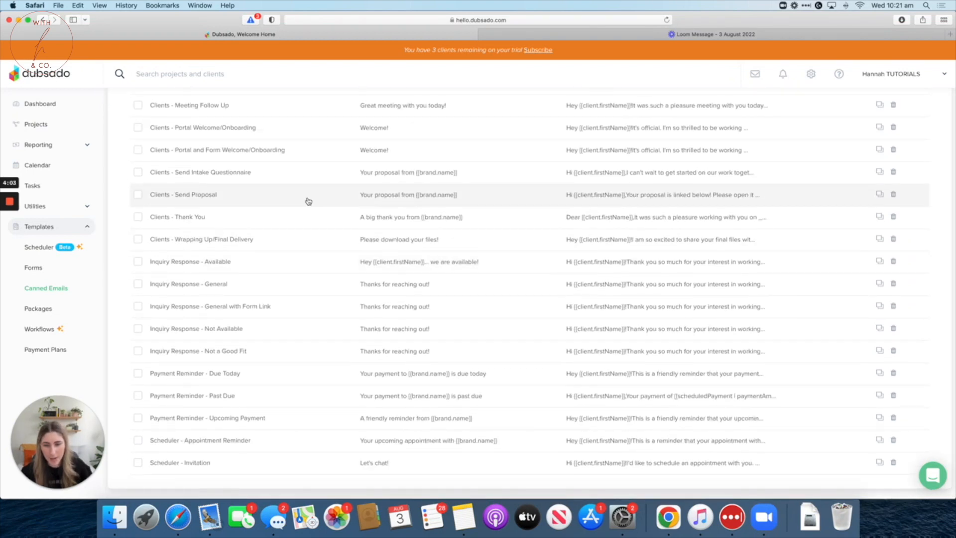
{"action": "left_click", "coordinate": [213, 419]}
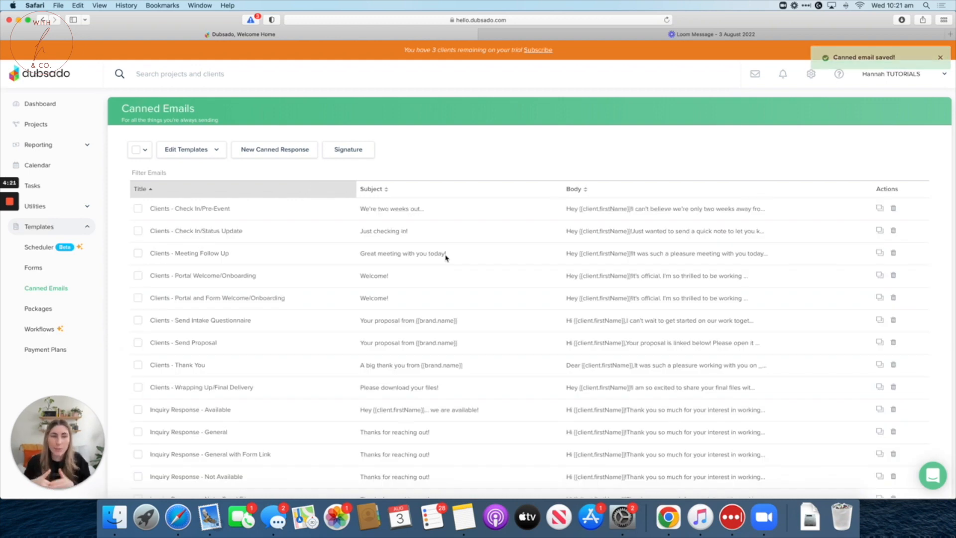
{"action": "mouse_move", "coordinate": [9, 243]}
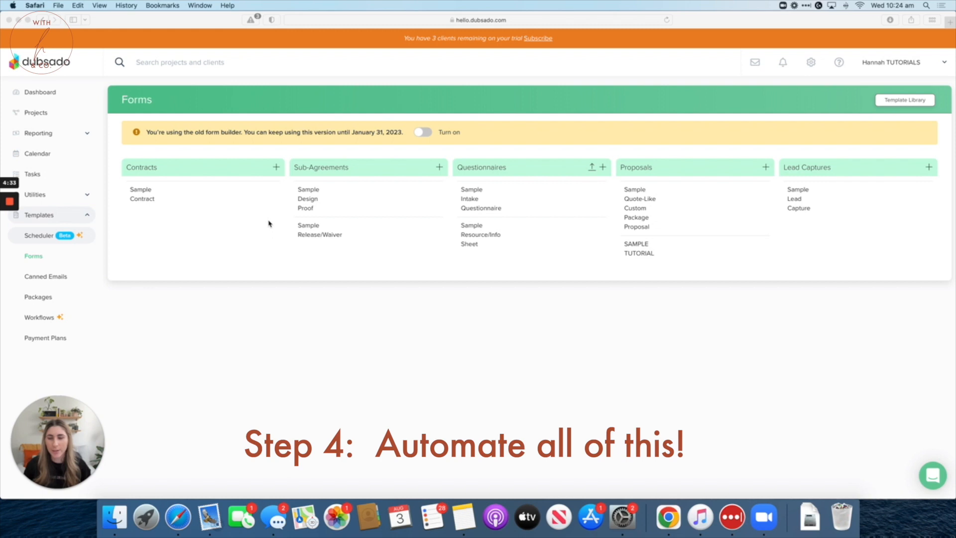
- Open the TUTORIAL workflow template for editing
{"action": "left_click", "coordinate": [44, 320]}
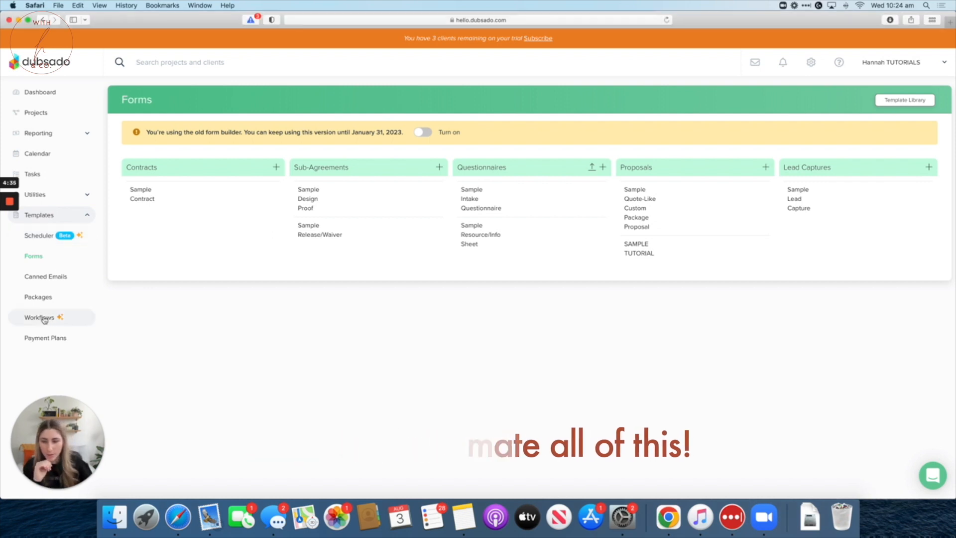
{"action": "left_click", "coordinate": [44, 319]}
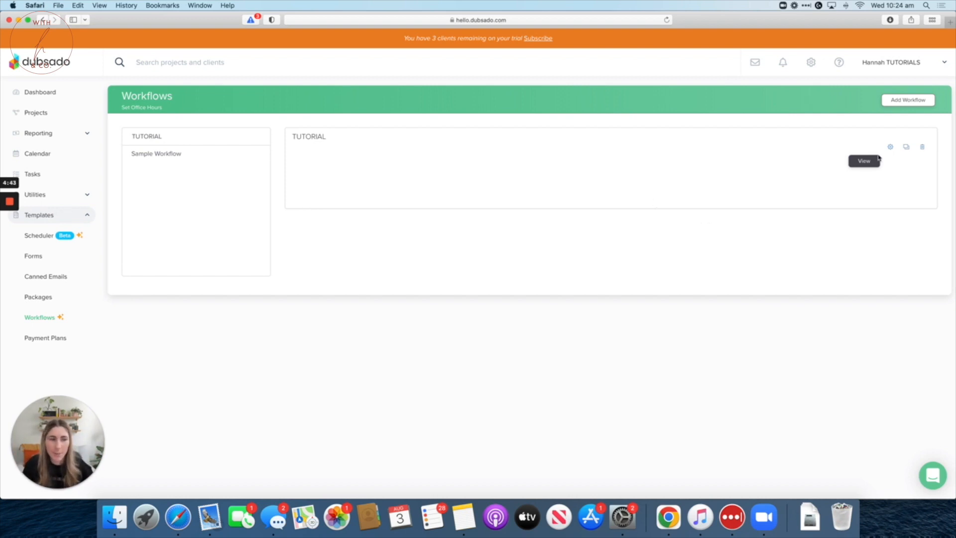
{"action": "left_click", "coordinate": [890, 147]}
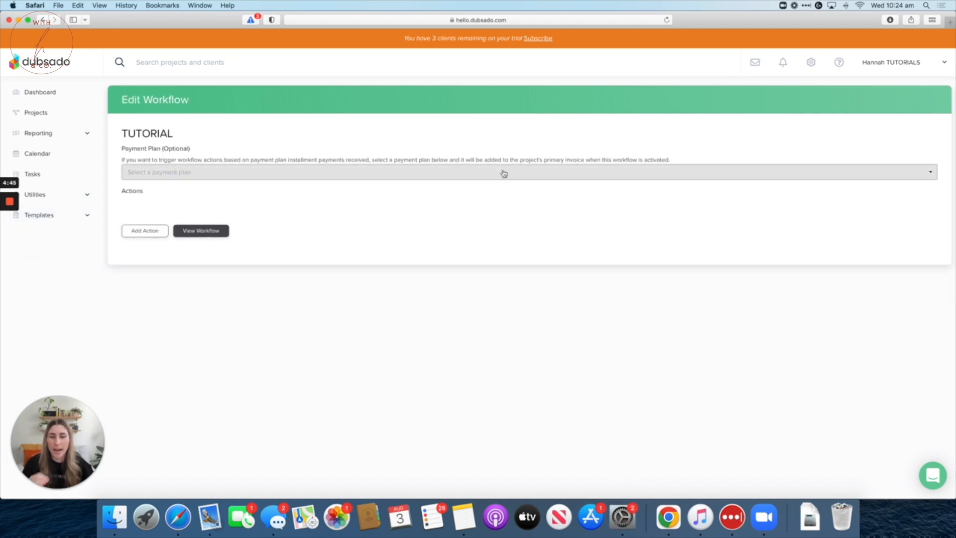
- Add a Send Form action to the TUTORIAL workflow that sends the SAMPLE TUTORIAL form
{"action": "left_click", "coordinate": [149, 233]}
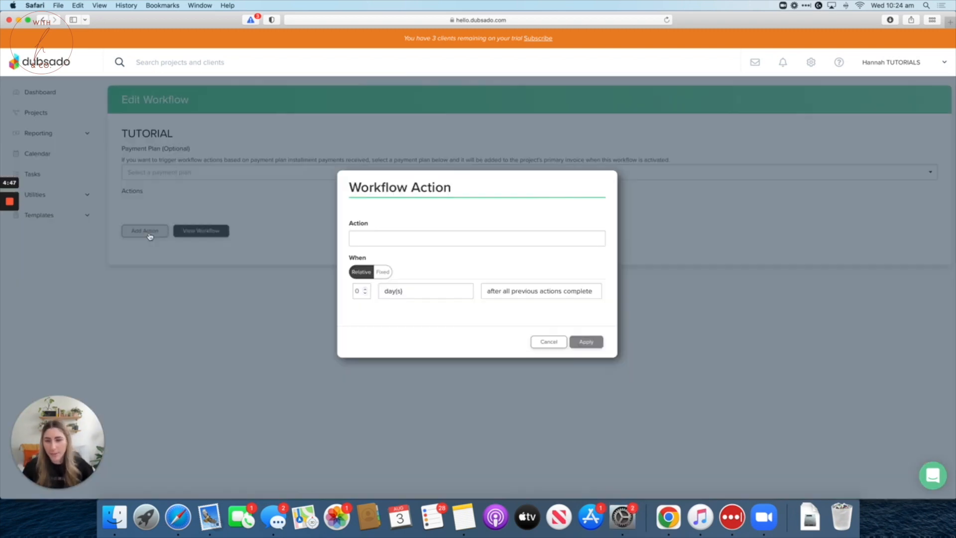
{"action": "left_click", "coordinate": [455, 244]}
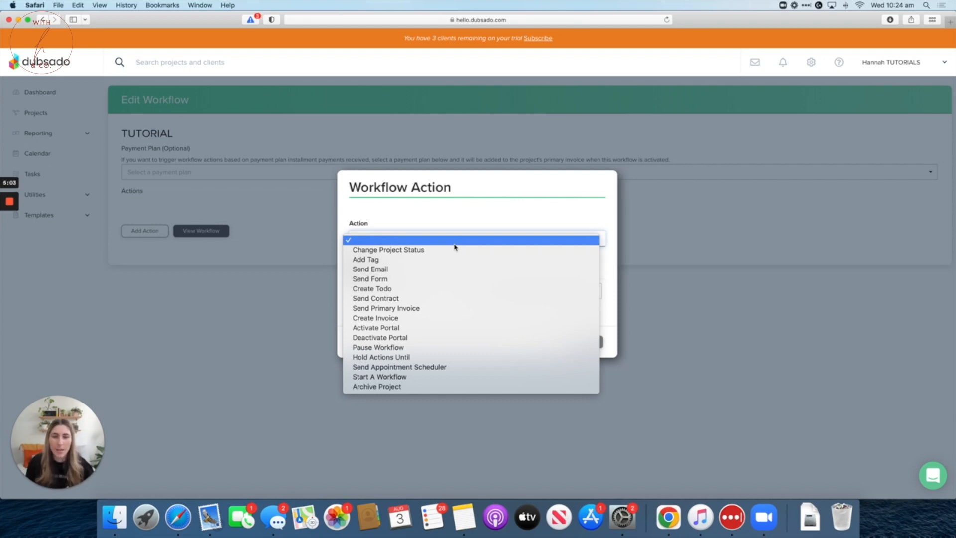
{"action": "left_click", "coordinate": [417, 279]}
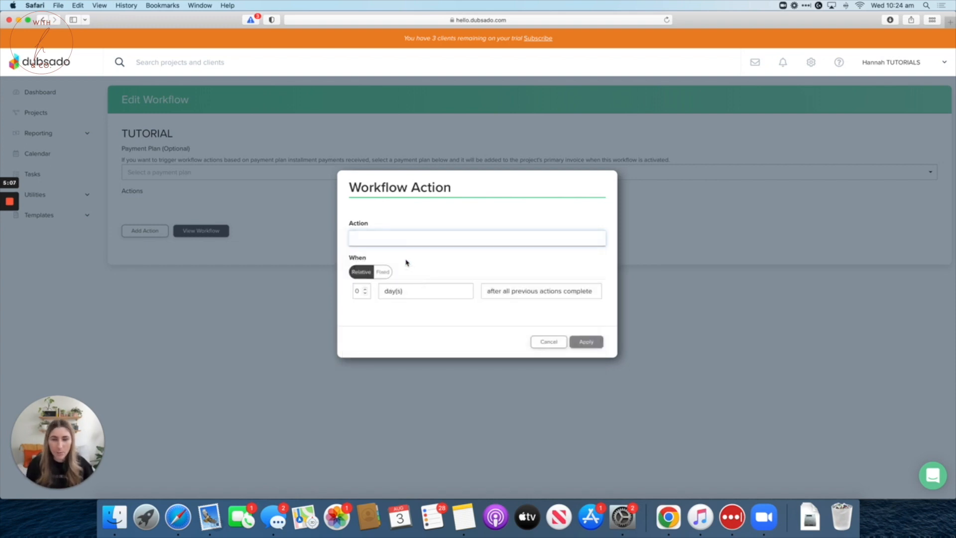
{"action": "left_click", "coordinate": [399, 269]}
{"action": "scroll", "coordinate": [410, 313], "scroll_direction": "down", "scroll_amount": 5}
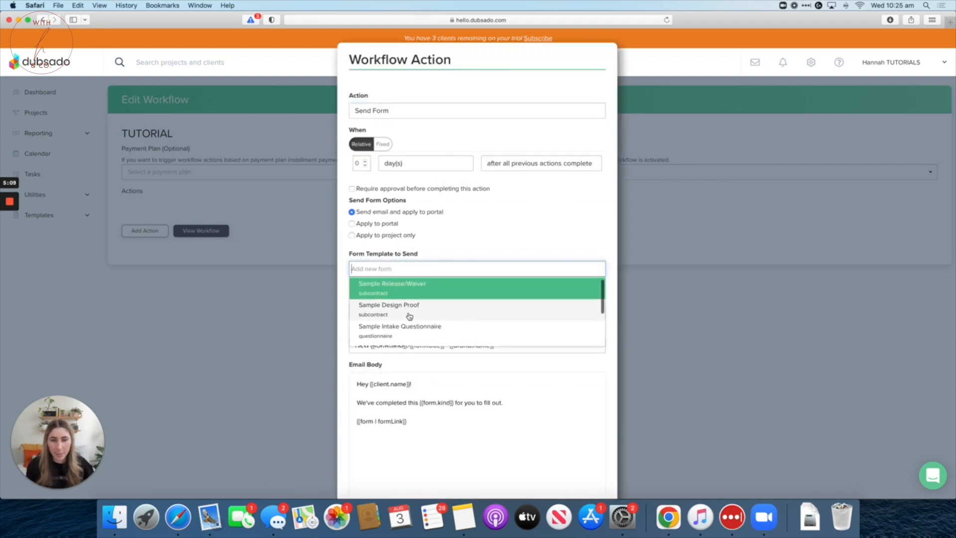
{"action": "left_click", "coordinate": [396, 287]}
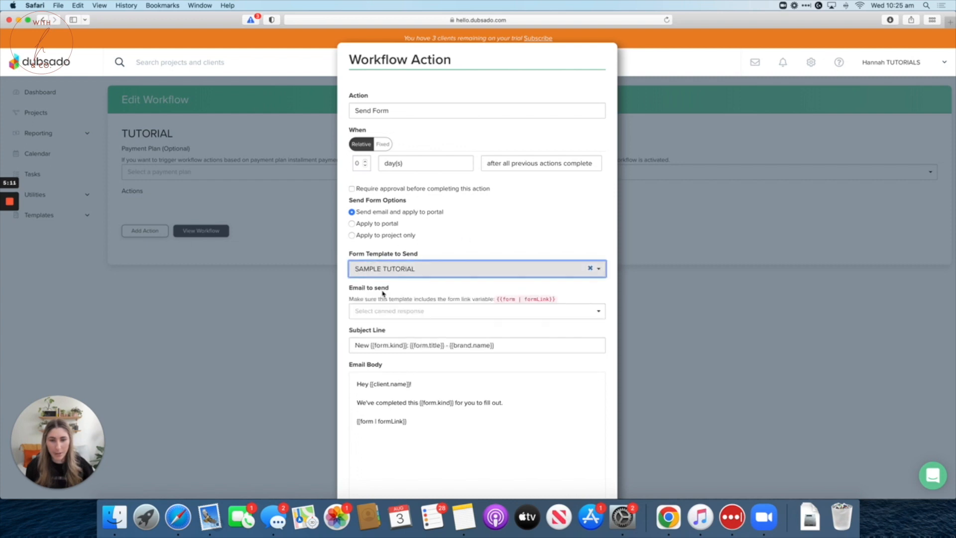
{"action": "scroll", "coordinate": [423, 308], "scroll_direction": "down", "scroll_amount": 3}
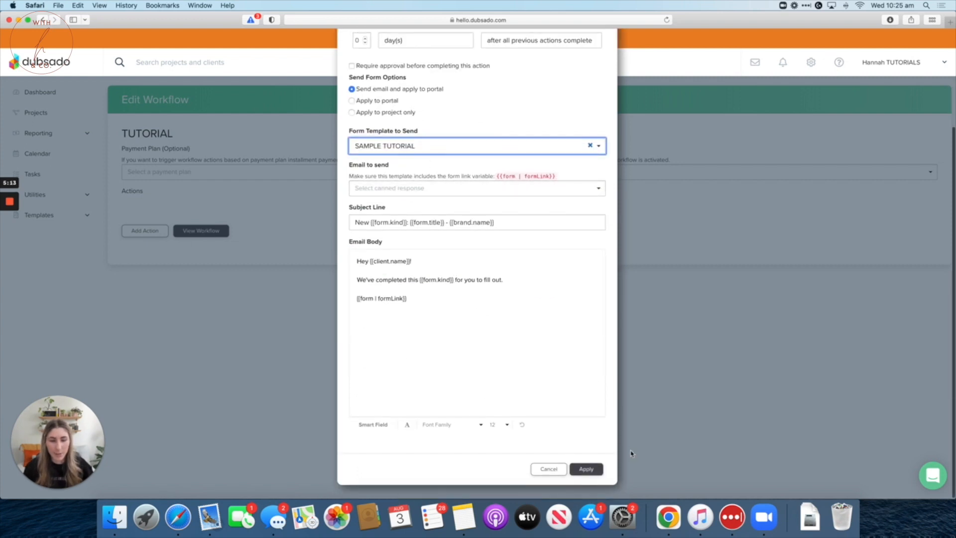
{"action": "left_click", "coordinate": [586, 469]}
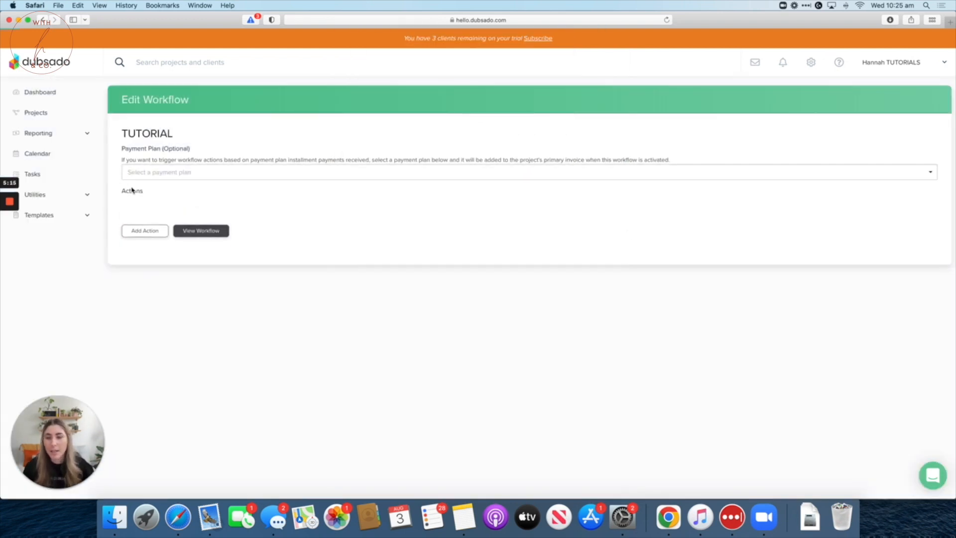
- Start a second workflow action, Send Email, timed 3 days after form is not completed, with SAMPLE TUTORIAL as the form to watch
{"action": "left_click", "coordinate": [150, 242]}
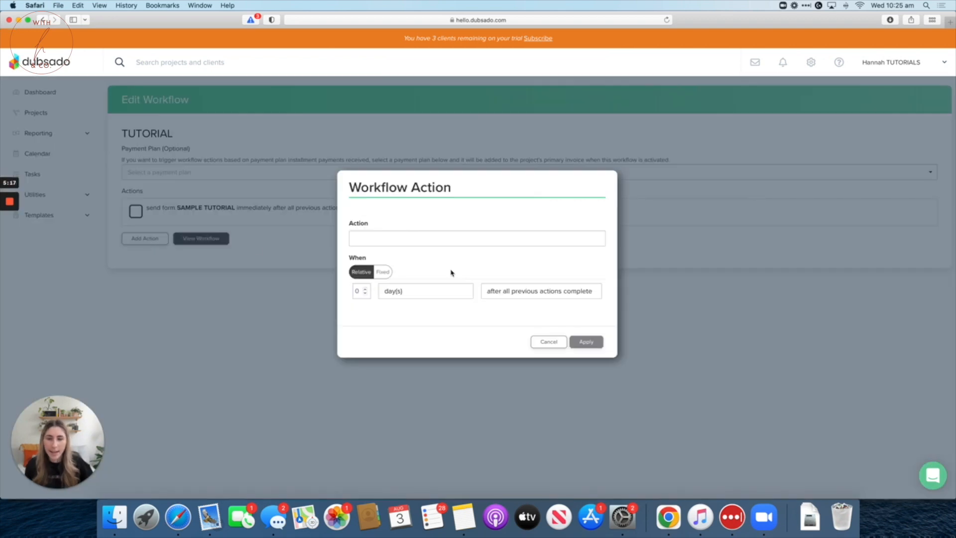
{"action": "left_click", "coordinate": [383, 247]}
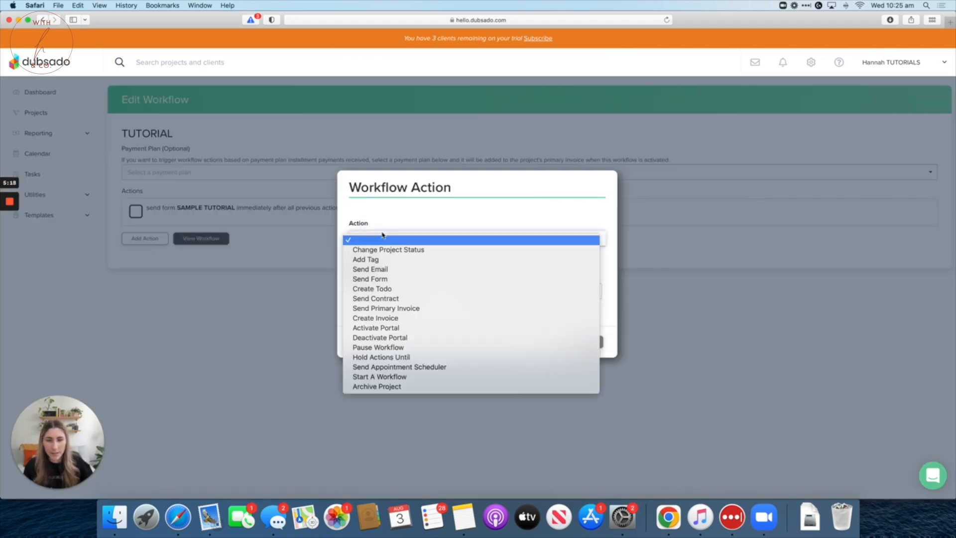
{"action": "left_click", "coordinate": [383, 269]}
{"action": "left_click", "coordinate": [366, 161]}
{"action": "left_click", "coordinate": [366, 160]}
{"action": "left_click", "coordinate": [541, 169]}
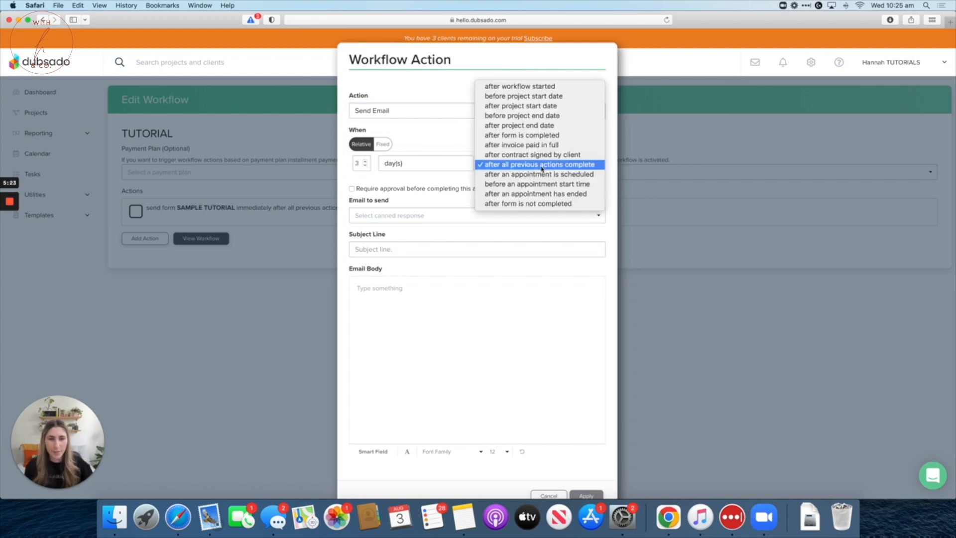
{"action": "left_click", "coordinate": [539, 205]}
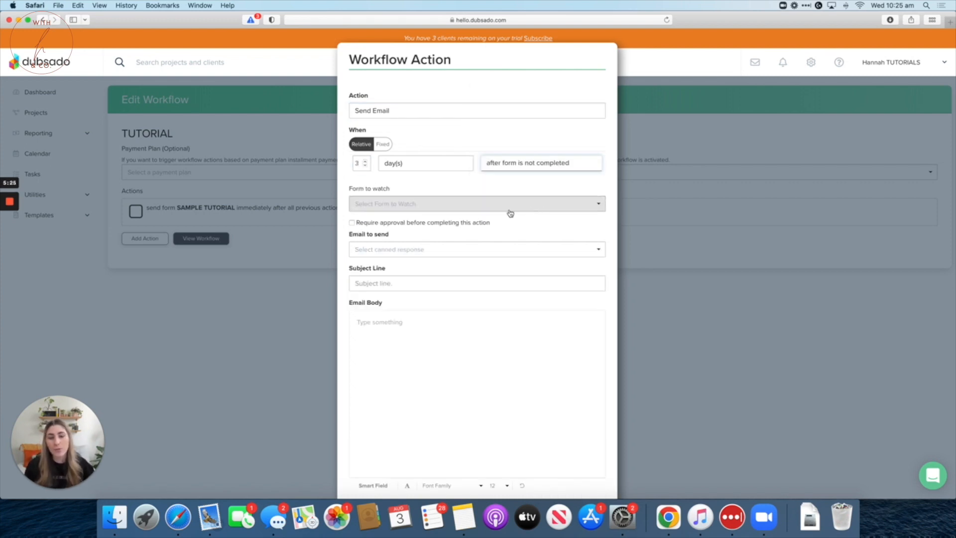
{"action": "left_click", "coordinate": [414, 207]}
{"action": "left_click", "coordinate": [404, 218]}
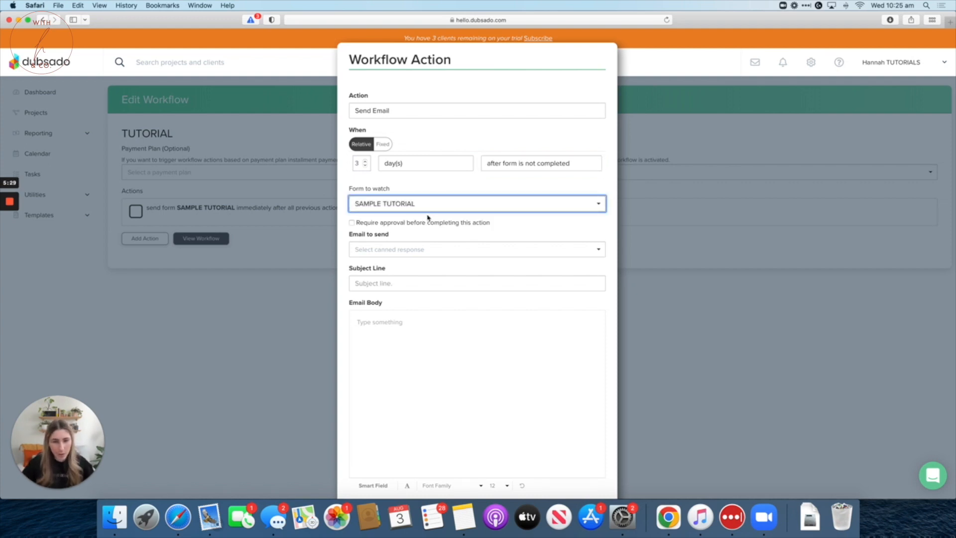
- Choose the Payment Reminder - Past Due canned email for the Send Email action and apply the action
{"action": "left_click", "coordinate": [438, 249]}
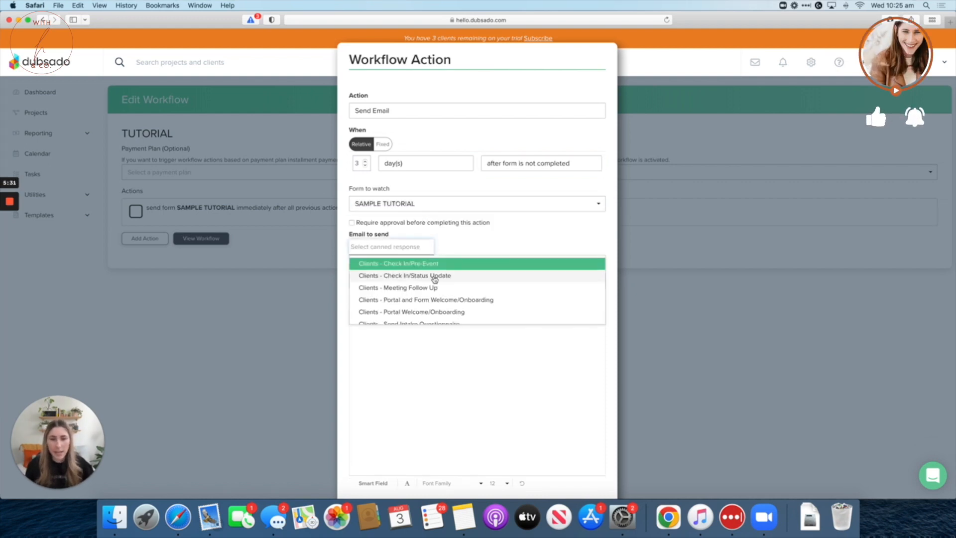
{"action": "scroll", "coordinate": [436, 279], "scroll_direction": "down", "scroll_amount": 3}
{"action": "scroll", "coordinate": [434, 279], "scroll_direction": "down", "scroll_amount": 5}
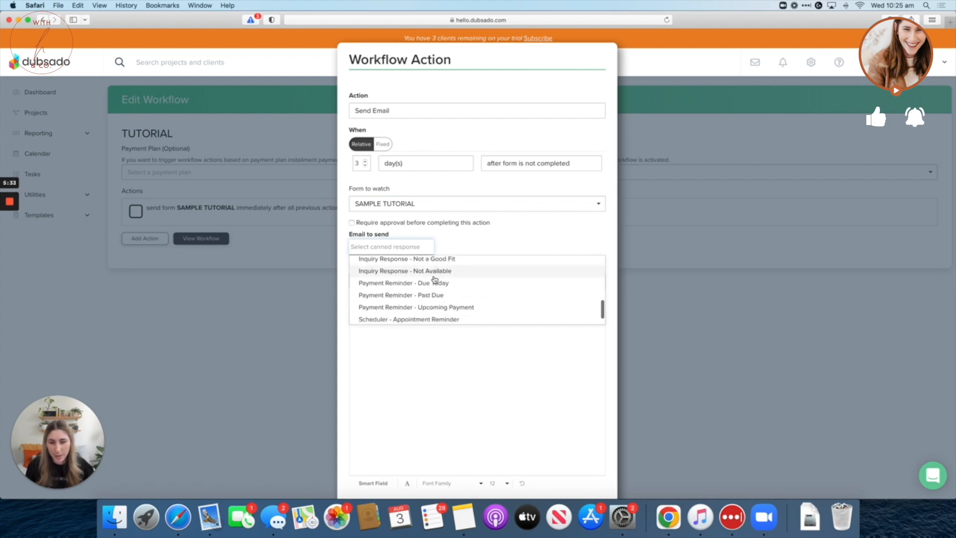
{"action": "scroll", "coordinate": [433, 299], "scroll_direction": "up", "scroll_amount": 2}
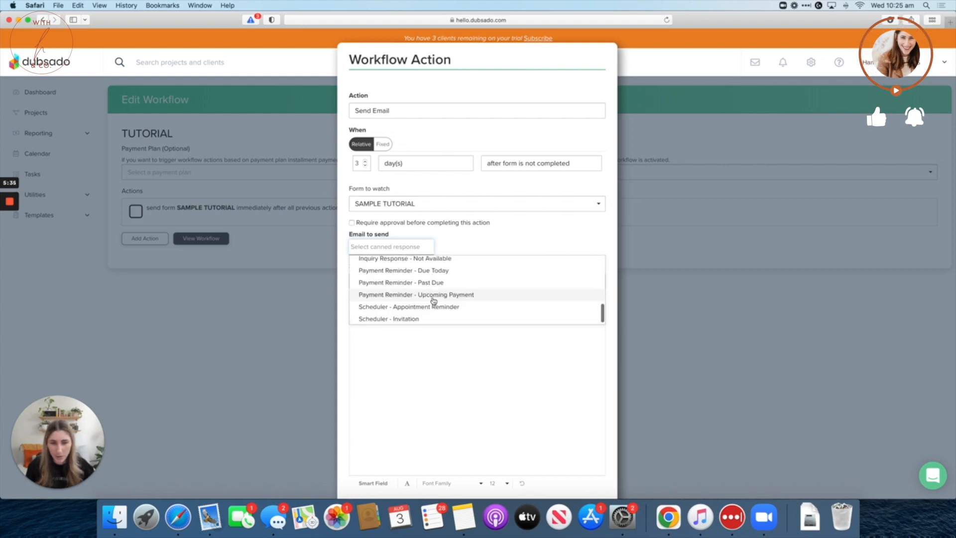
{"action": "scroll", "coordinate": [419, 291], "scroll_direction": "down", "scroll_amount": 2}
{"action": "left_click", "coordinate": [407, 280]}
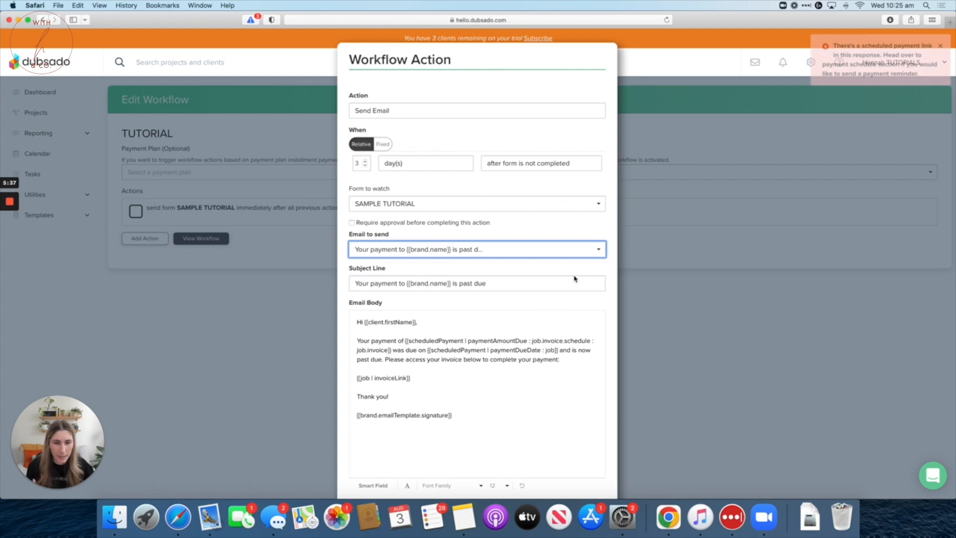
{"action": "scroll", "coordinate": [575, 278], "scroll_direction": "down", "scroll_amount": 2}
{"action": "left_click", "coordinate": [593, 469]}
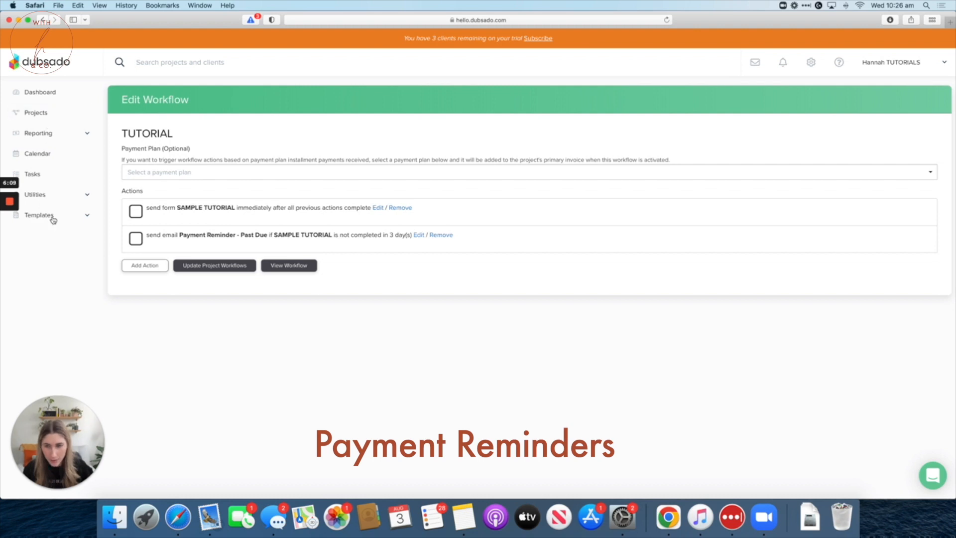
- Open the Sample Job Name project and display its recurring invoices
{"action": "left_click", "coordinate": [42, 112]}
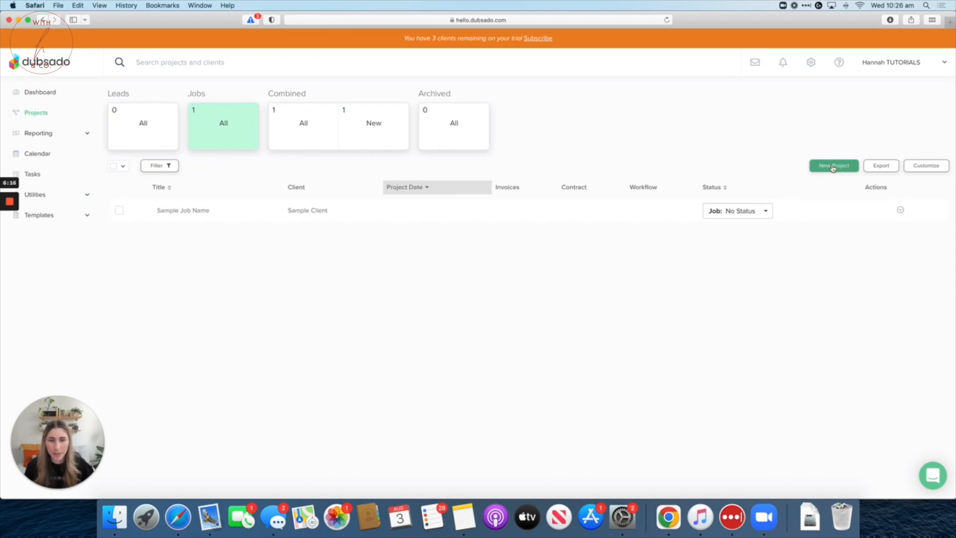
{"action": "left_click", "coordinate": [833, 167]}
{"action": "left_click", "coordinate": [518, 410]}
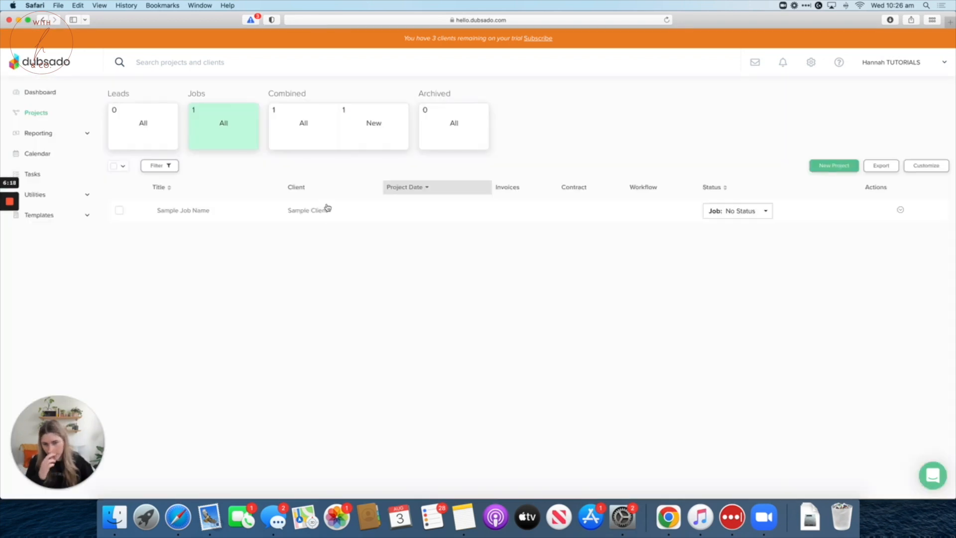
{"action": "left_click", "coordinate": [322, 213]}
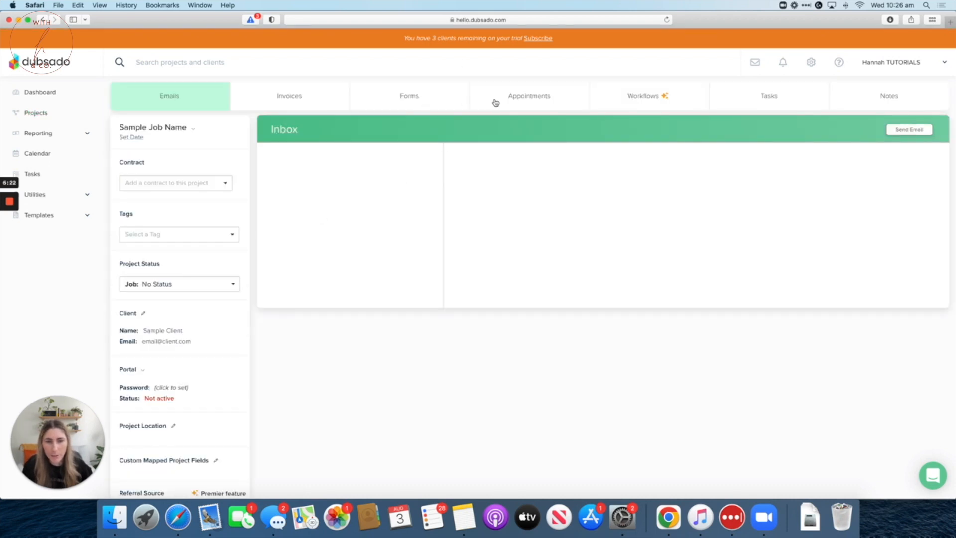
{"action": "left_click", "coordinate": [271, 99]}
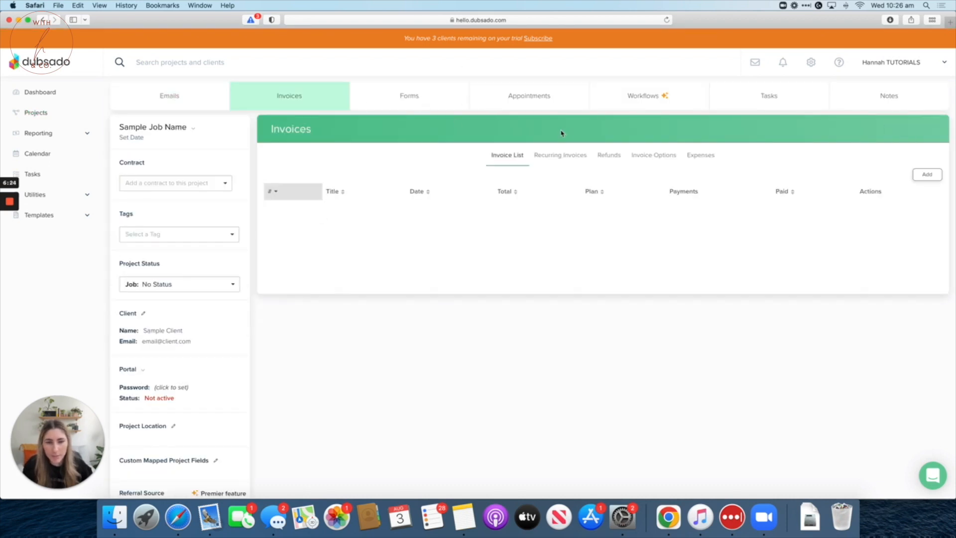
{"action": "left_click", "coordinate": [562, 157]}
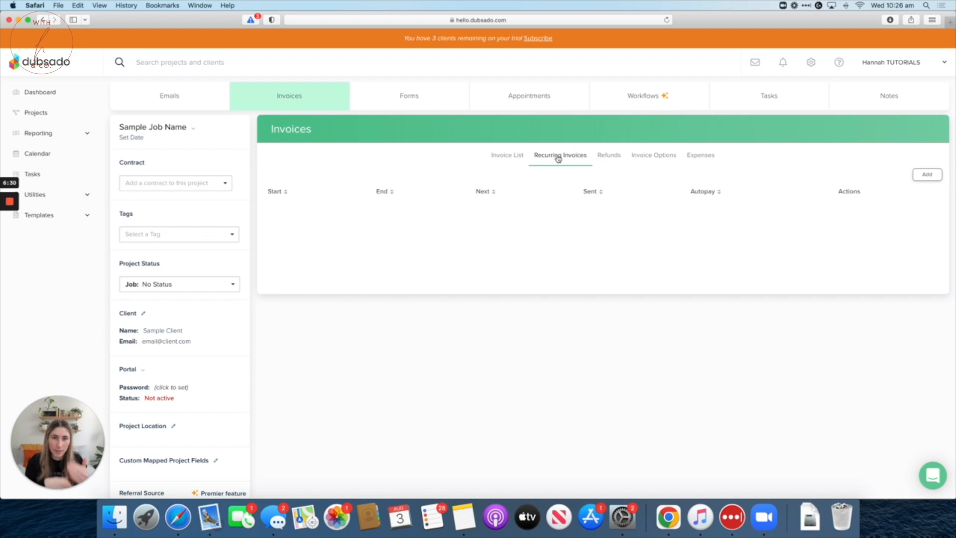
- Create a new recurring invoice for the sample project with a start date of 9/1/22
{"action": "left_click", "coordinate": [172, 98]}
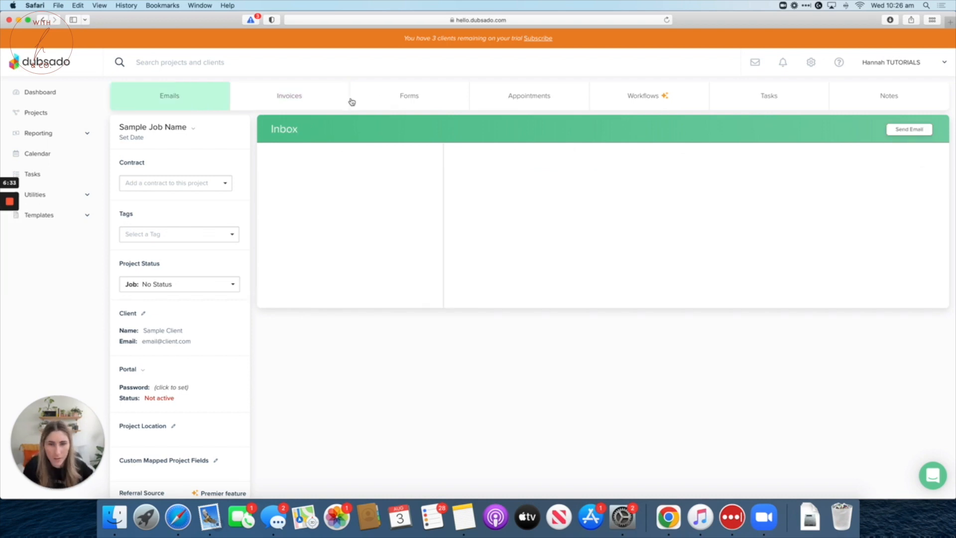
{"action": "left_click", "coordinate": [381, 101]}
{"action": "left_click", "coordinate": [343, 104]}
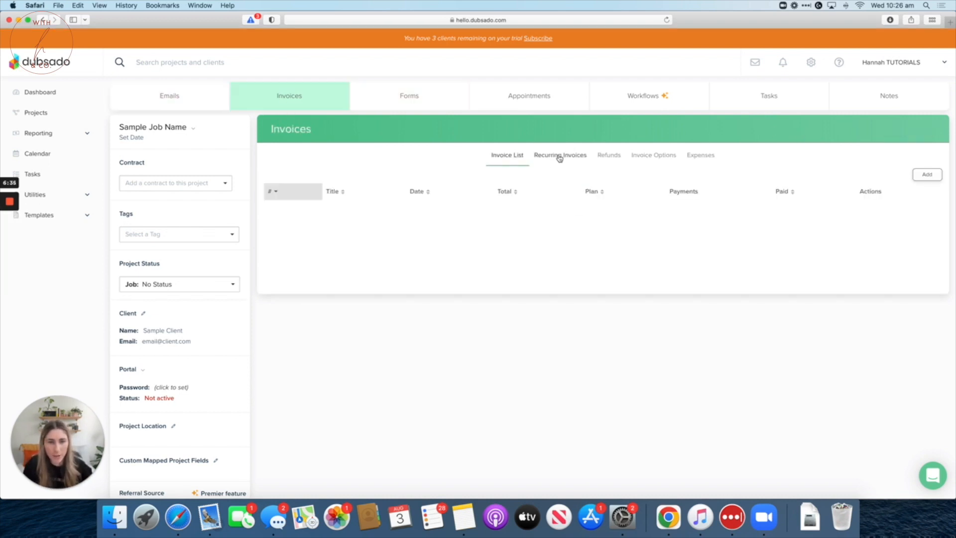
{"action": "left_click", "coordinate": [559, 155]}
{"action": "left_click", "coordinate": [939, 173]}
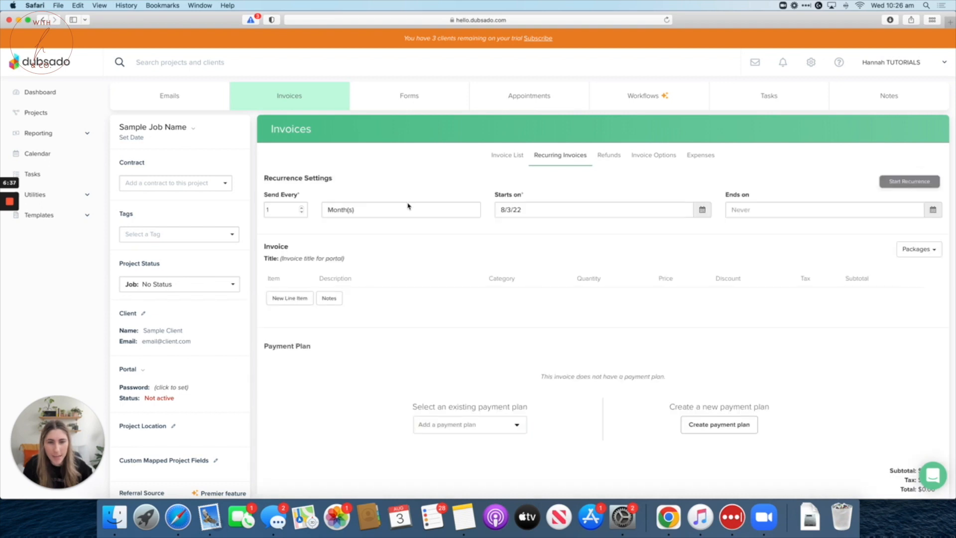
{"action": "left_click", "coordinate": [522, 204]}
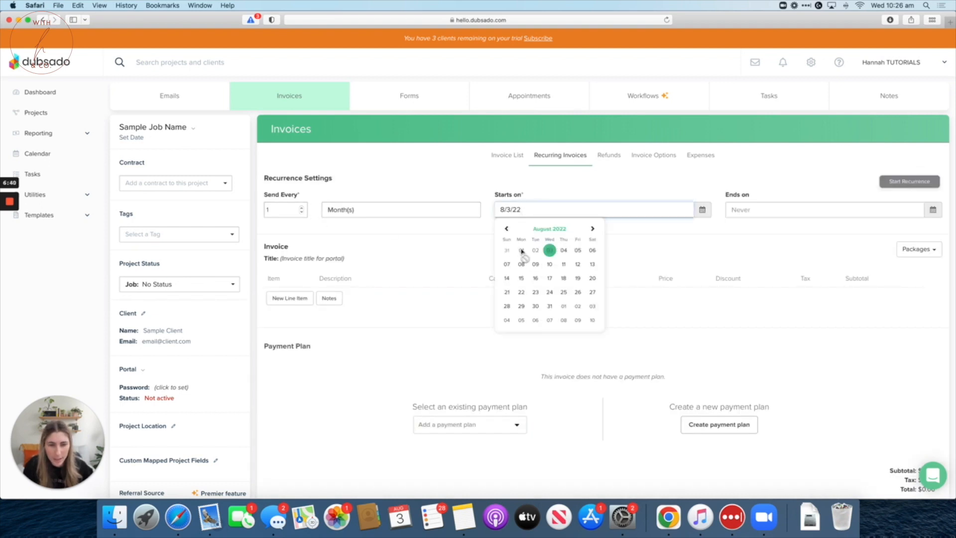
{"action": "left_click", "coordinate": [563, 306]}
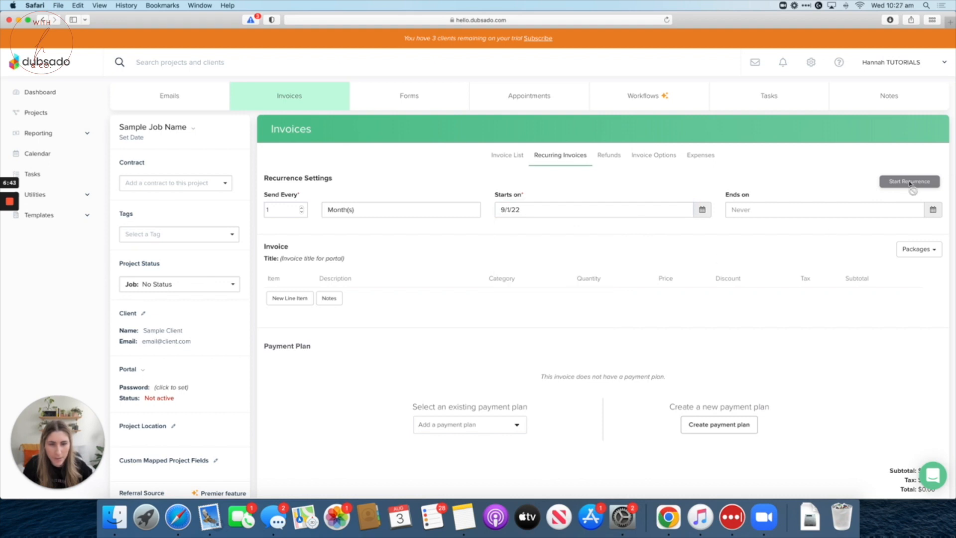
- Insert the Social Media Manager Signature package into the recurring invoice and discard the empty new line item
{"action": "left_click", "coordinate": [290, 298]}
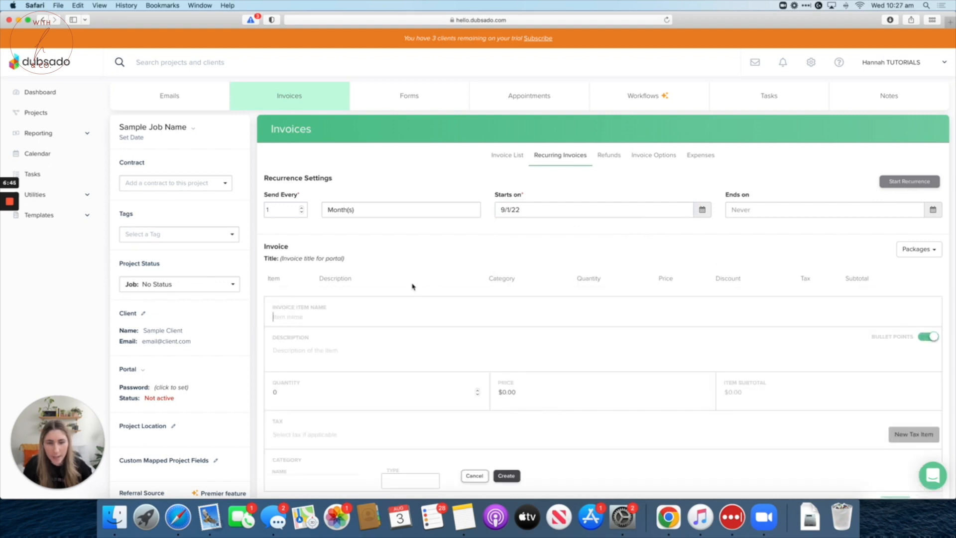
{"action": "scroll", "coordinate": [555, 269], "scroll_direction": "down", "scroll_amount": 3}
{"action": "left_click", "coordinate": [916, 157]}
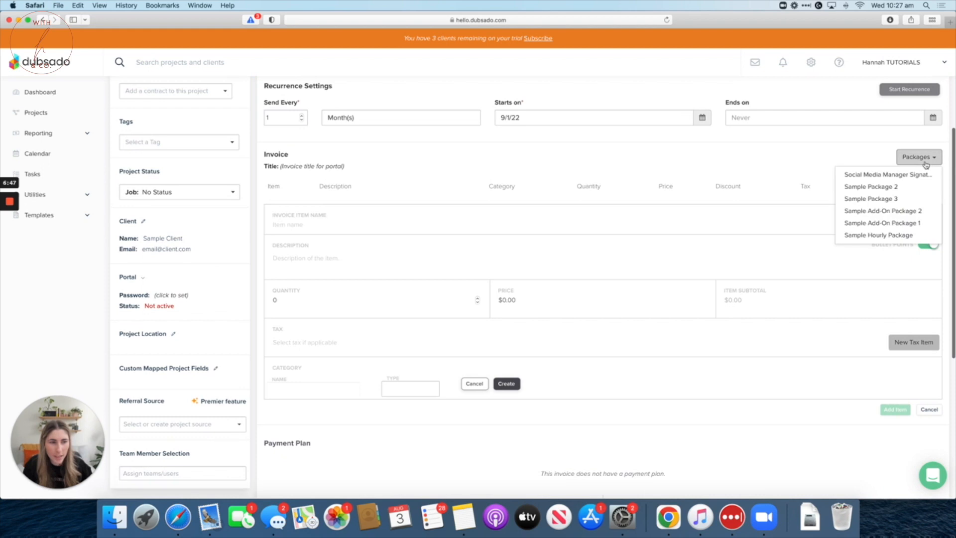
{"action": "left_click", "coordinate": [936, 172]}
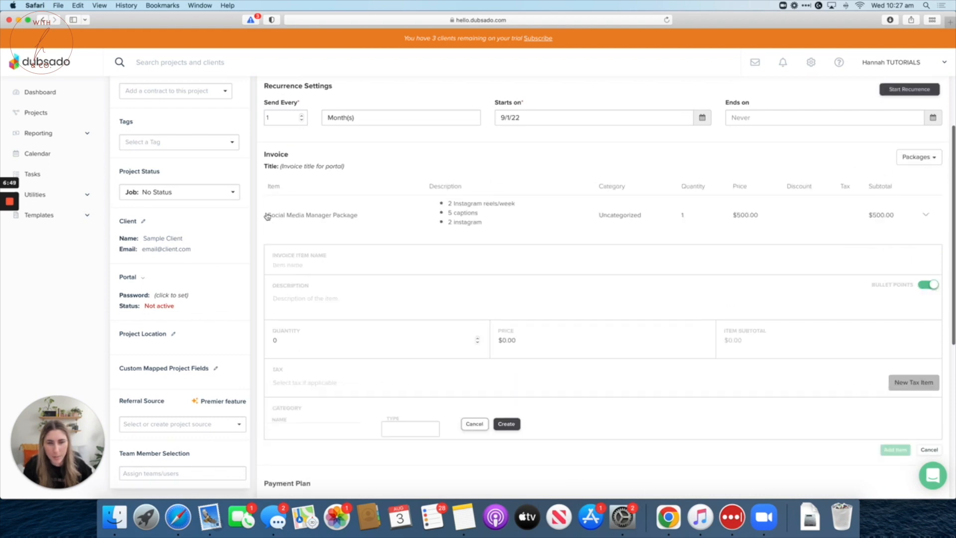
{"action": "scroll", "coordinate": [881, 221], "scroll_direction": "down", "scroll_amount": 2}
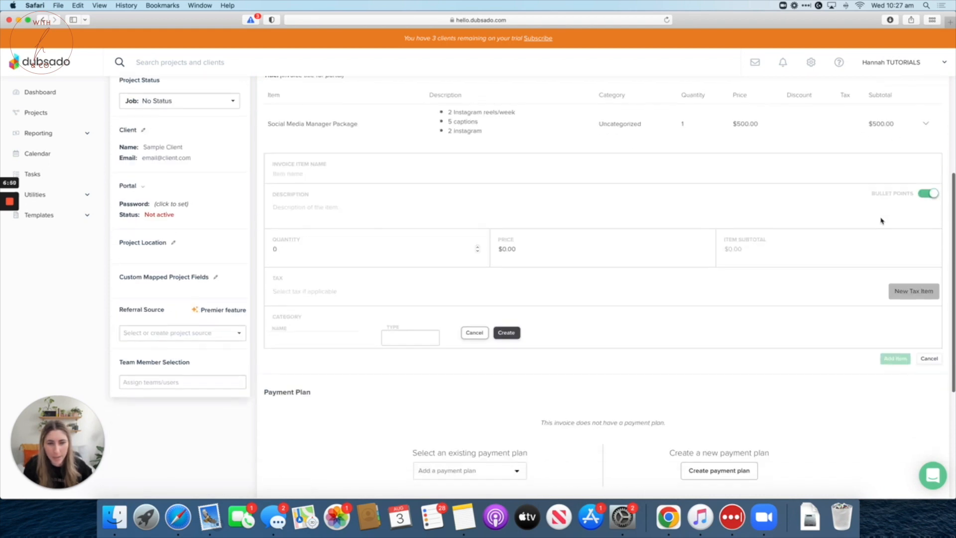
{"action": "left_click", "coordinate": [929, 357]}
{"action": "scroll", "coordinate": [796, 174], "scroll_direction": "up", "scroll_amount": 1}
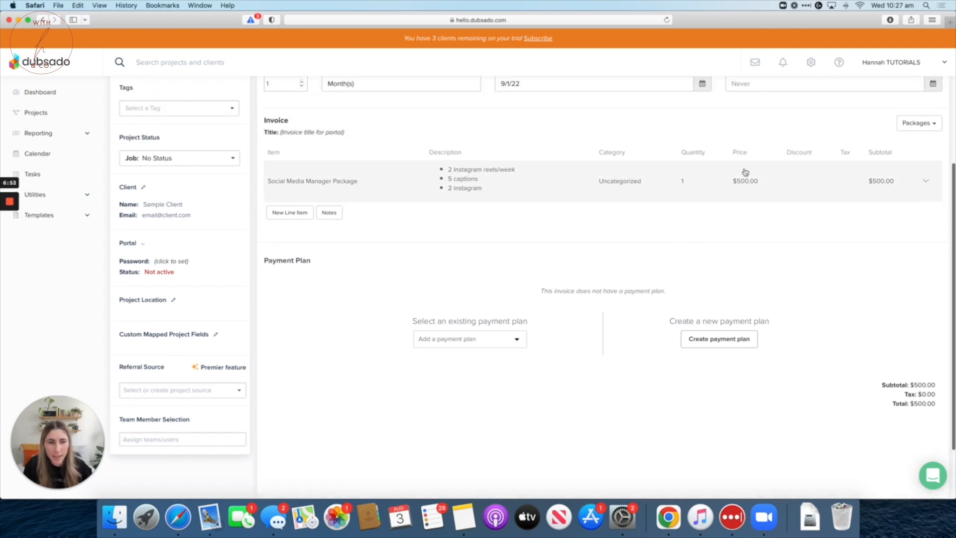
- Start the recurrence of the sample project's monthly invoice and review its recurrence schedule
{"action": "scroll", "coordinate": [907, 179], "scroll_direction": "down", "scroll_amount": 1}
{"action": "scroll", "coordinate": [907, 179], "scroll_direction": "up", "scroll_amount": 4}
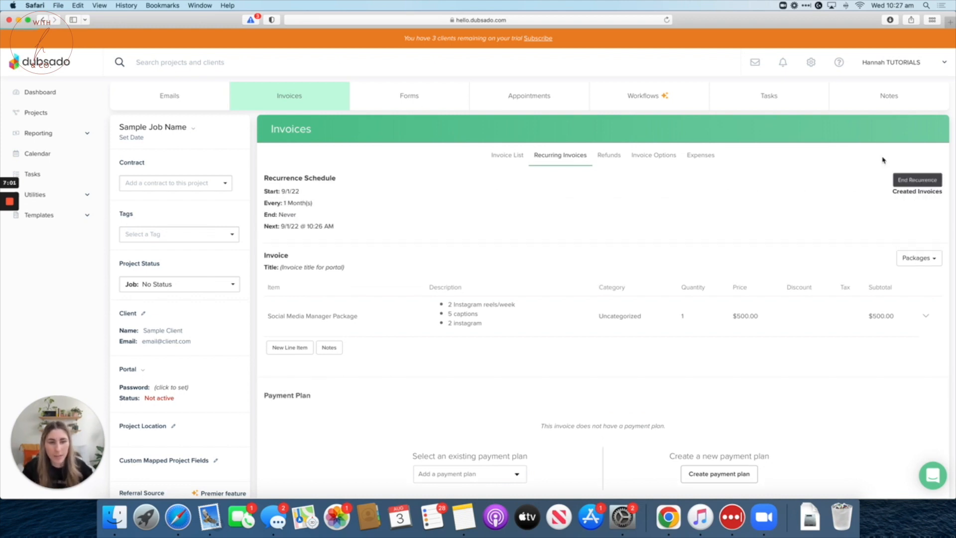
{"action": "scroll", "coordinate": [677, 250], "scroll_direction": "down", "scroll_amount": 3}
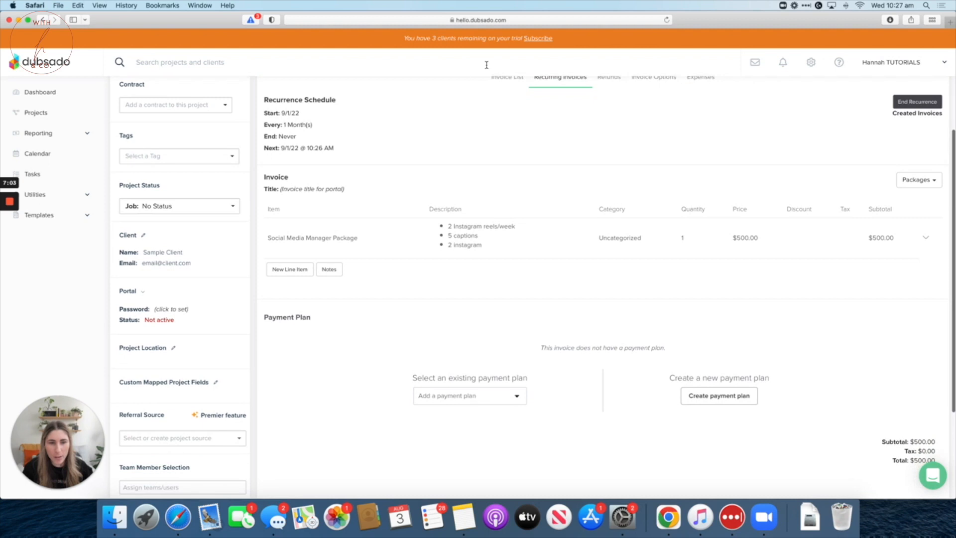
- Check the project's invoice list and return to its list of recurring invoices
{"action": "left_click", "coordinate": [507, 78]}
{"action": "left_click", "coordinate": [560, 85]}
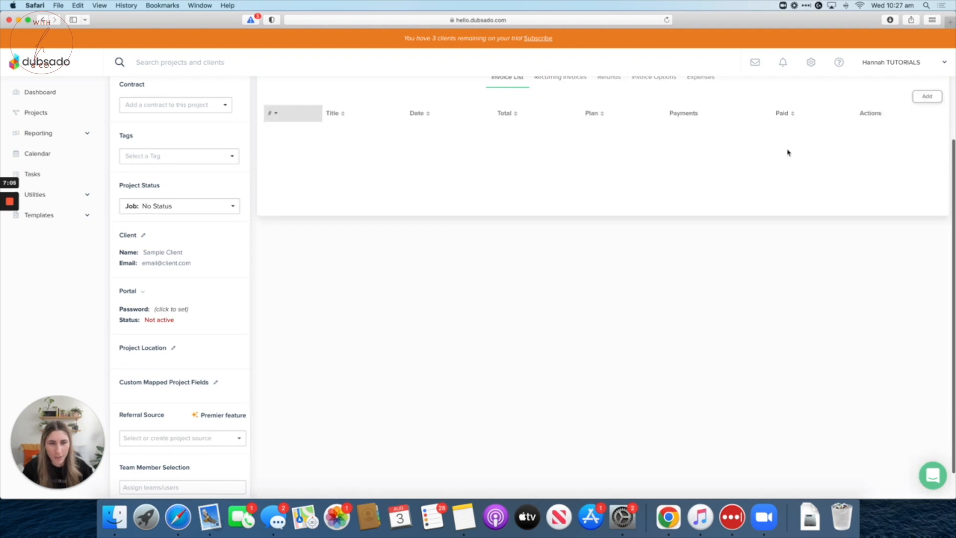
{"action": "scroll", "coordinate": [661, 117], "scroll_direction": "up", "scroll_amount": 2}
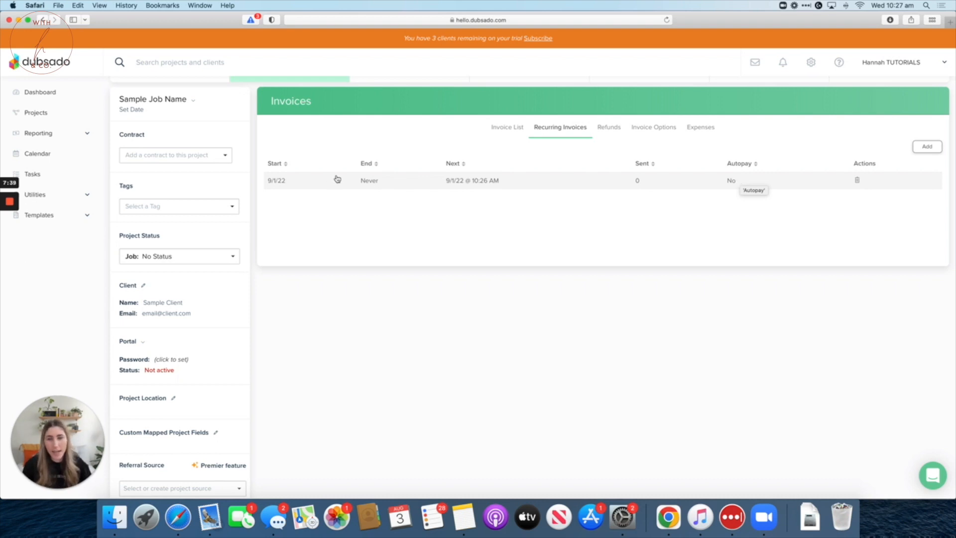
- Open the payment plan templates and display the 50/50 plan
{"action": "left_click", "coordinate": [74, 217]}
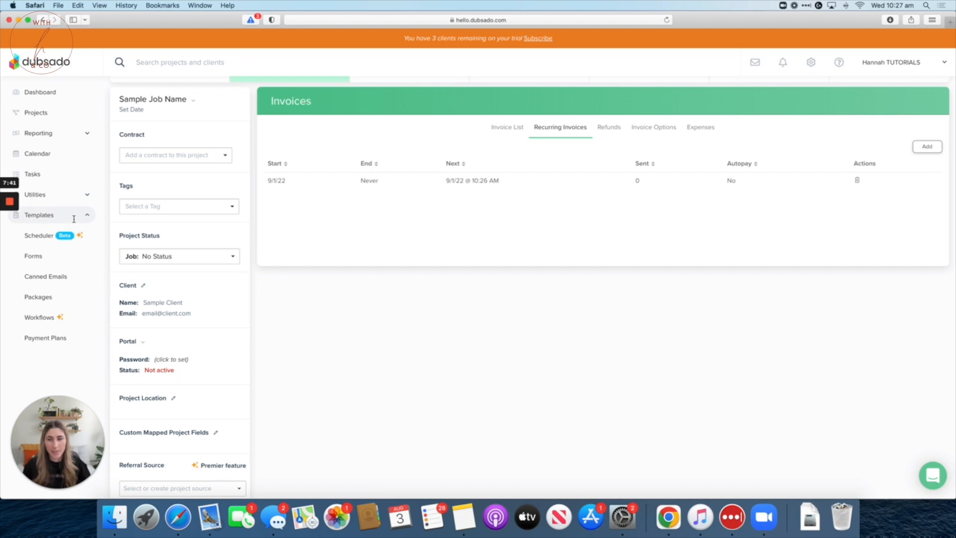
{"action": "left_click", "coordinate": [45, 336]}
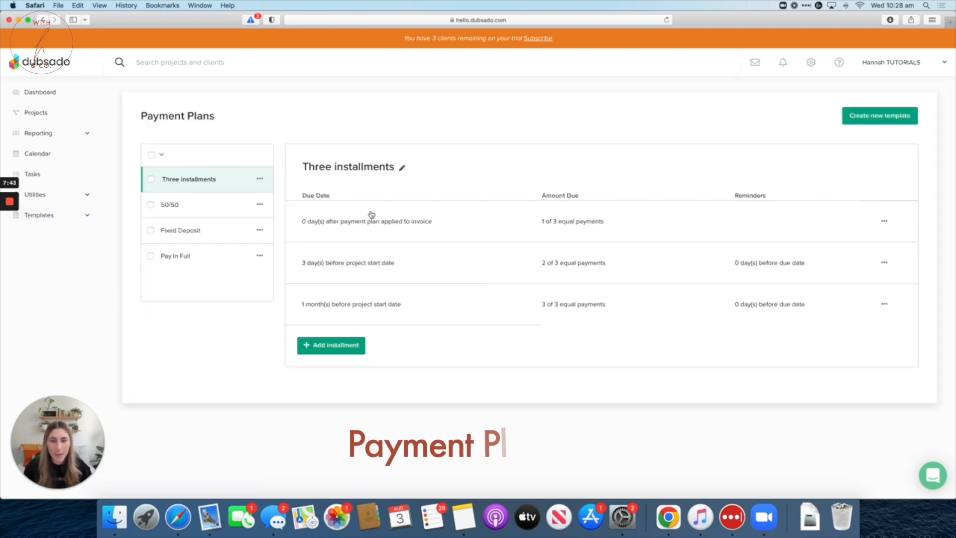
{"action": "left_click", "coordinate": [45, 215]}
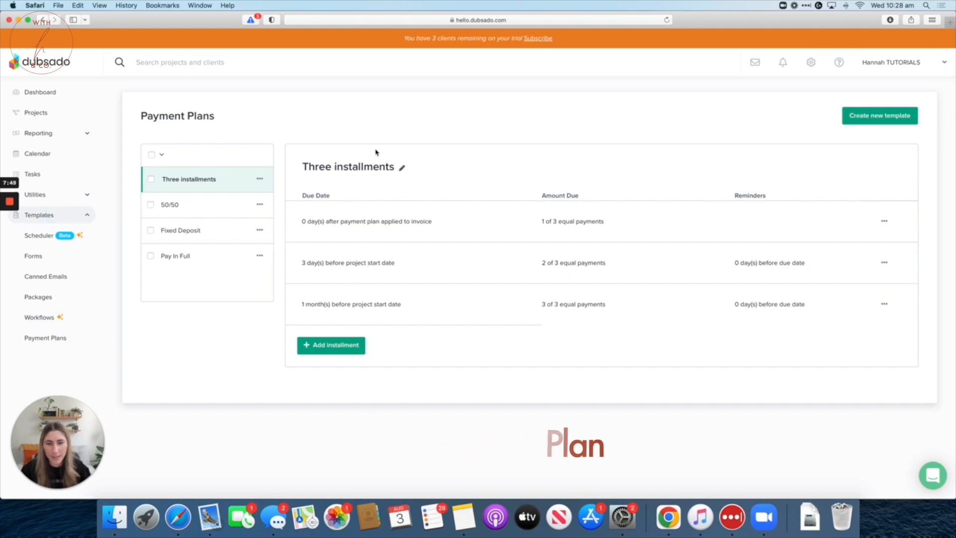
{"action": "left_click", "coordinate": [175, 207]}
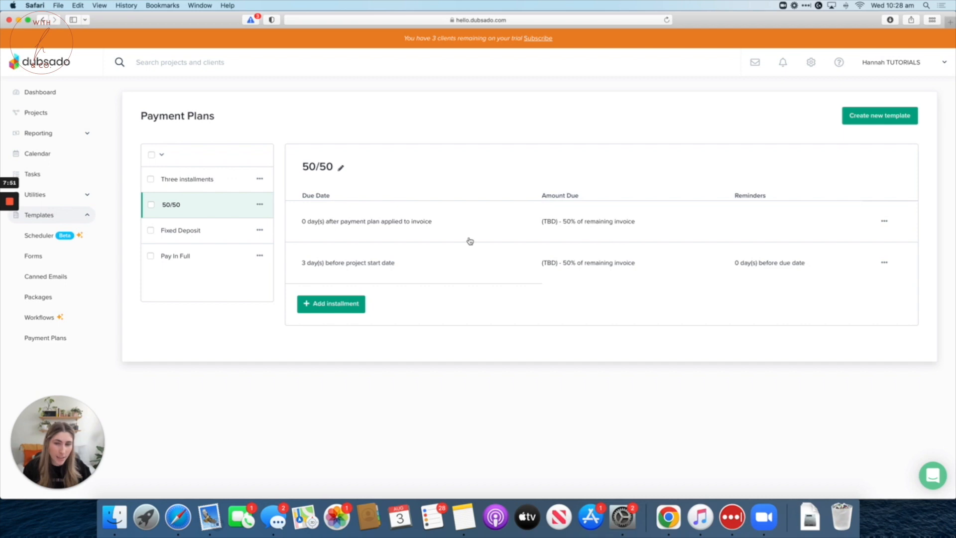
- Expand the 50/50 plan's second installment and inspect the timing options of its Payment Reminder - Due Today reminder, discarding any edits
{"action": "left_click", "coordinate": [350, 264]}
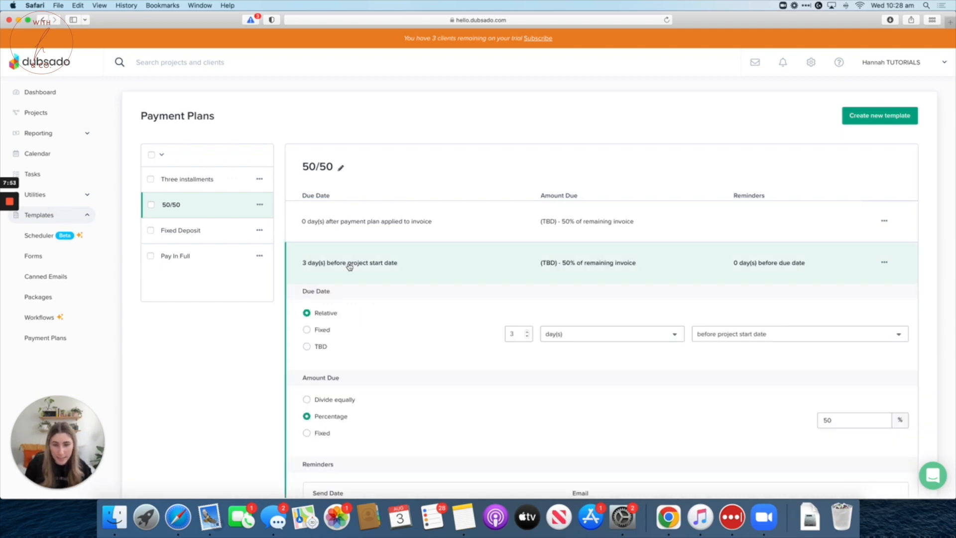
{"action": "scroll", "coordinate": [458, 275], "scroll_direction": "down", "scroll_amount": 5}
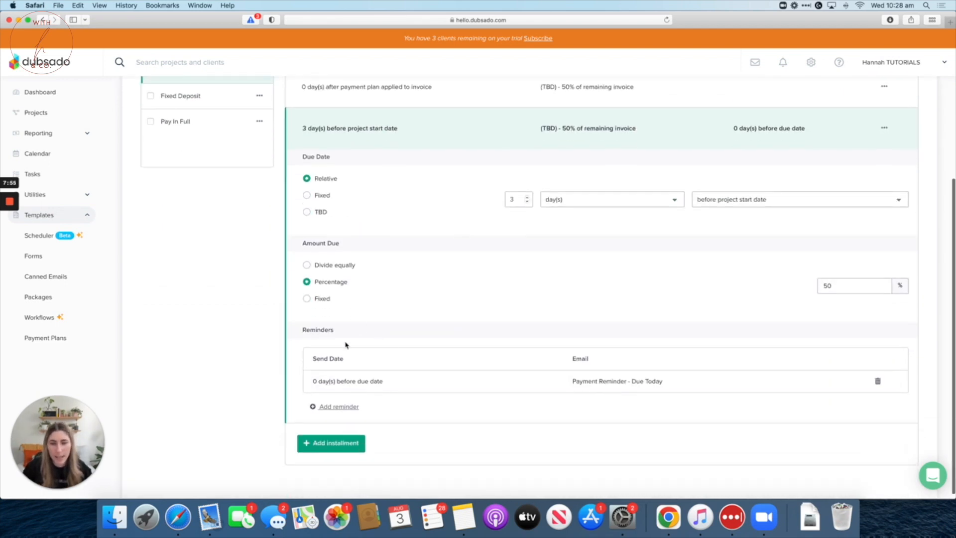
{"action": "scroll", "coordinate": [351, 152], "scroll_direction": "down", "scroll_amount": 1}
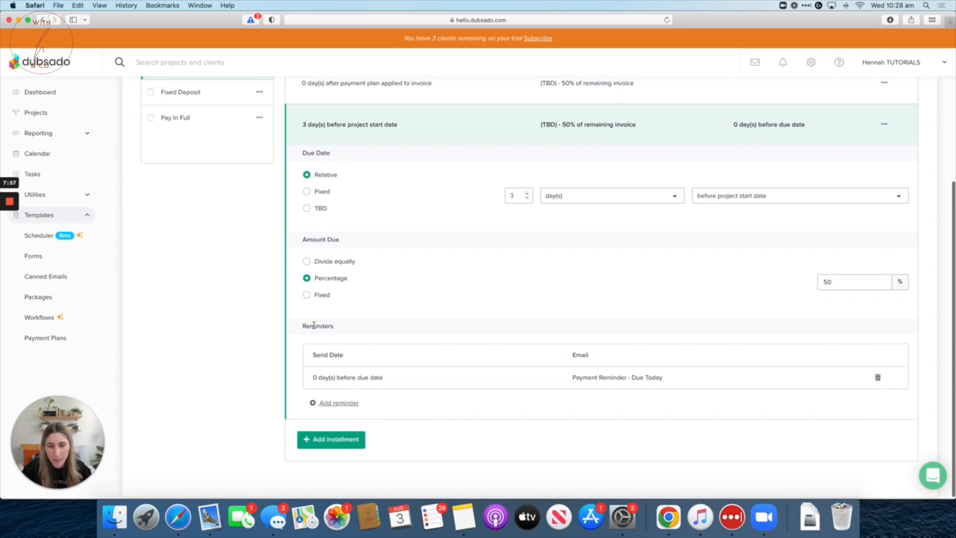
{"action": "left_click", "coordinate": [331, 378]}
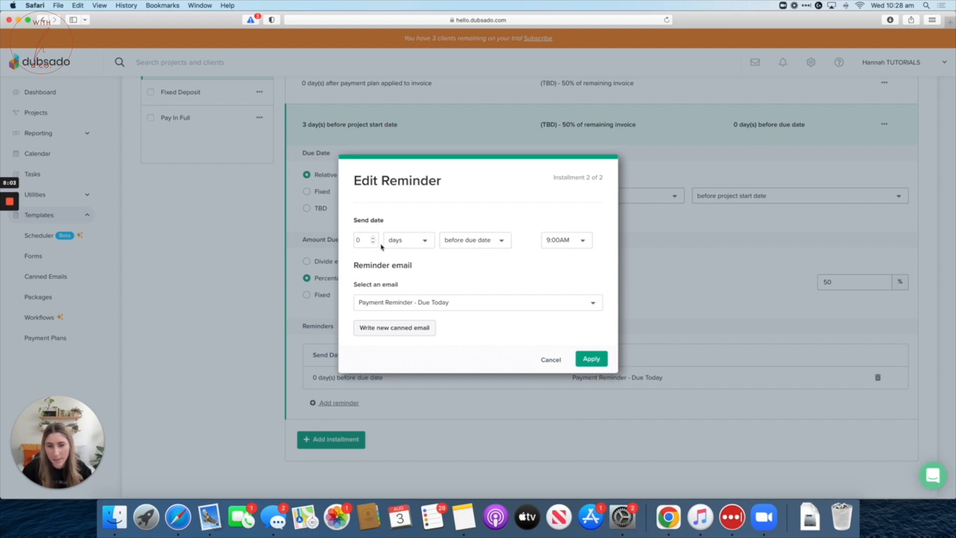
{"action": "left_click", "coordinate": [479, 241]}
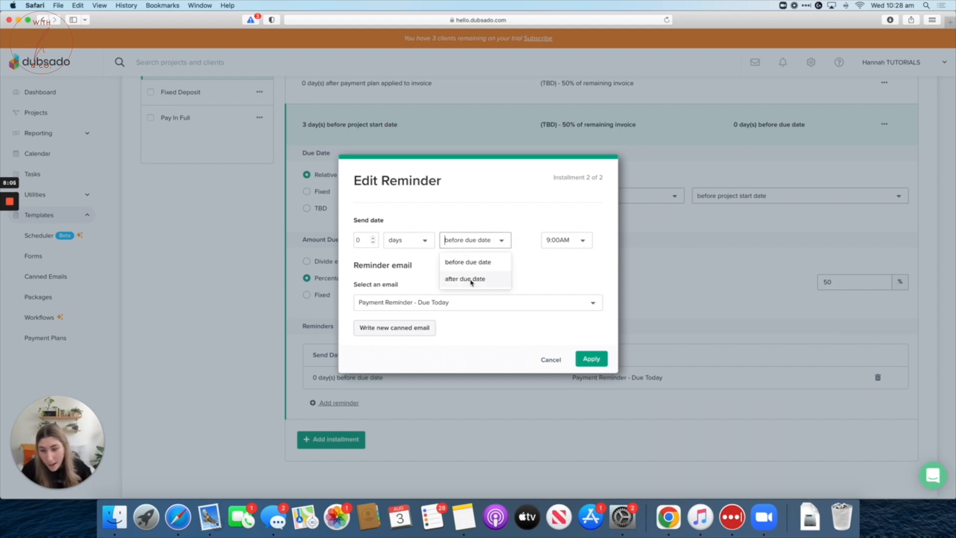
{"action": "left_click", "coordinate": [560, 367]}
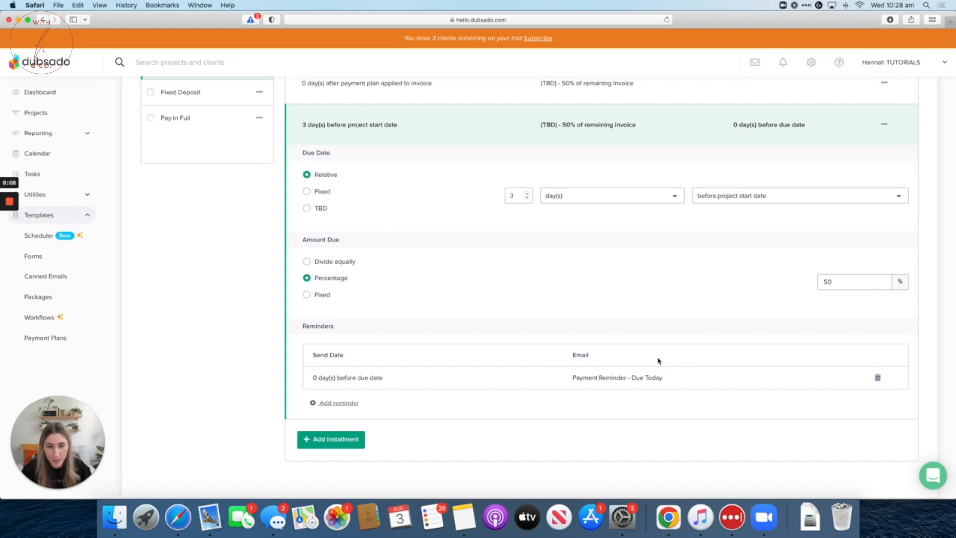
- Examine the canned emails available for a new reminder on the second installment and cancel adding the reminder
{"action": "left_click", "coordinate": [343, 407]}
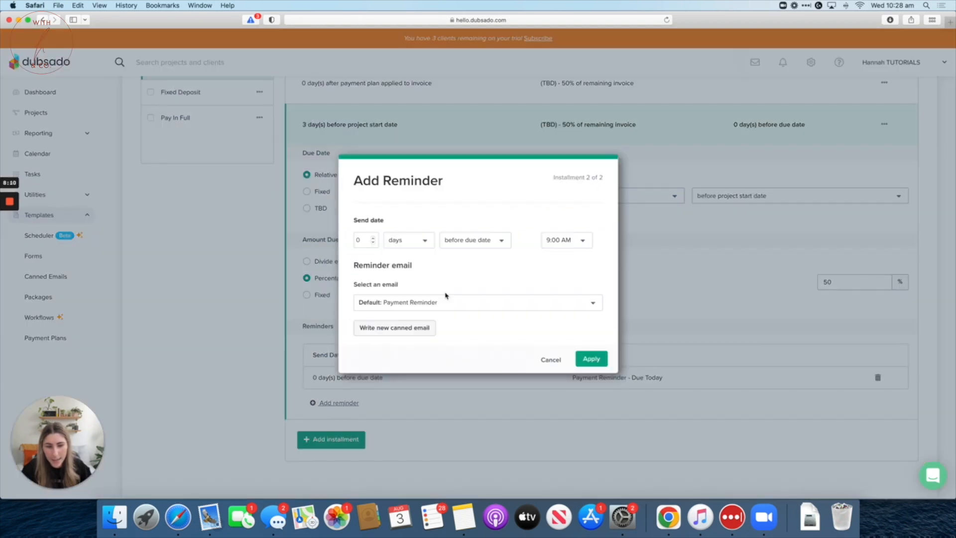
{"action": "left_click", "coordinate": [415, 304]}
{"action": "scroll", "coordinate": [448, 396], "scroll_direction": "down", "scroll_amount": 5}
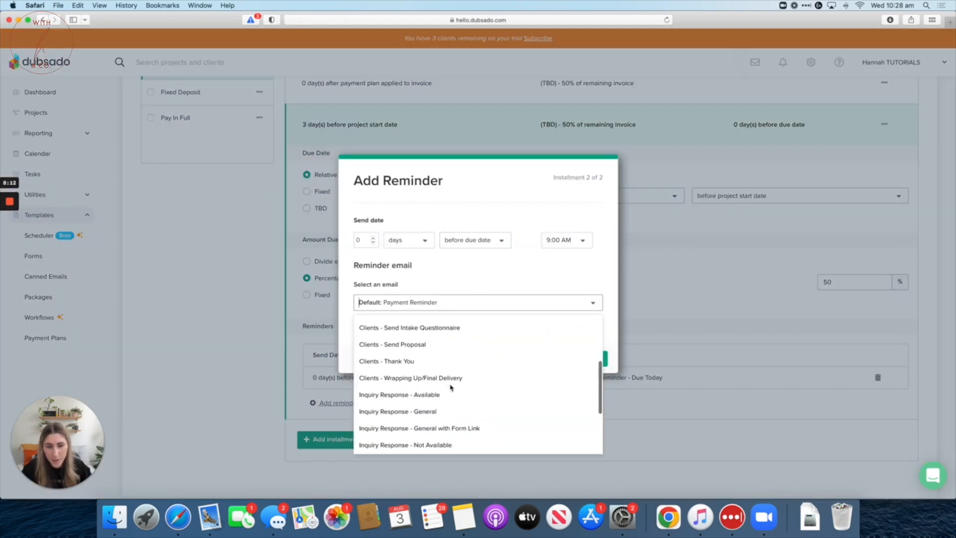
{"action": "left_click", "coordinate": [539, 280]}
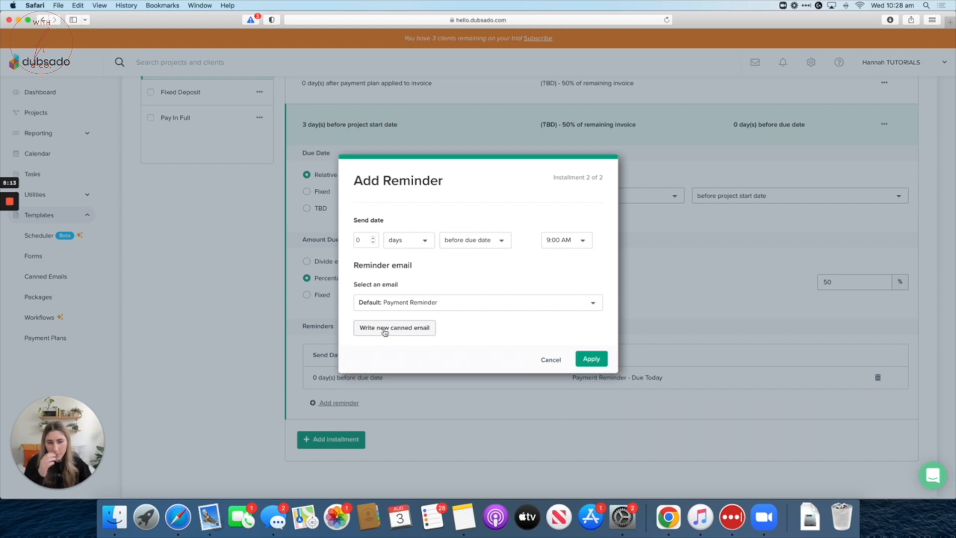
{"action": "left_click", "coordinate": [551, 359]}
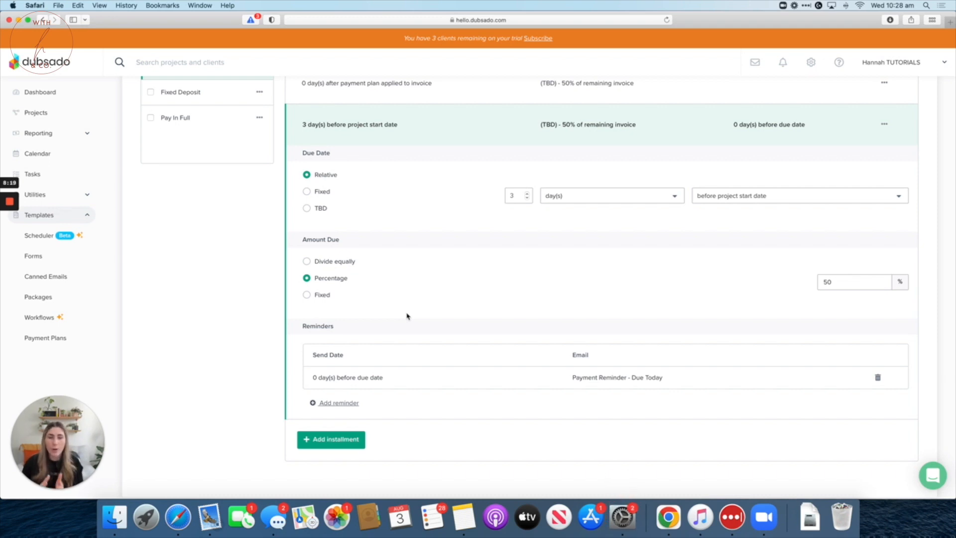
{"action": "scroll", "coordinate": [407, 316], "scroll_direction": "up", "scroll_amount": 3}
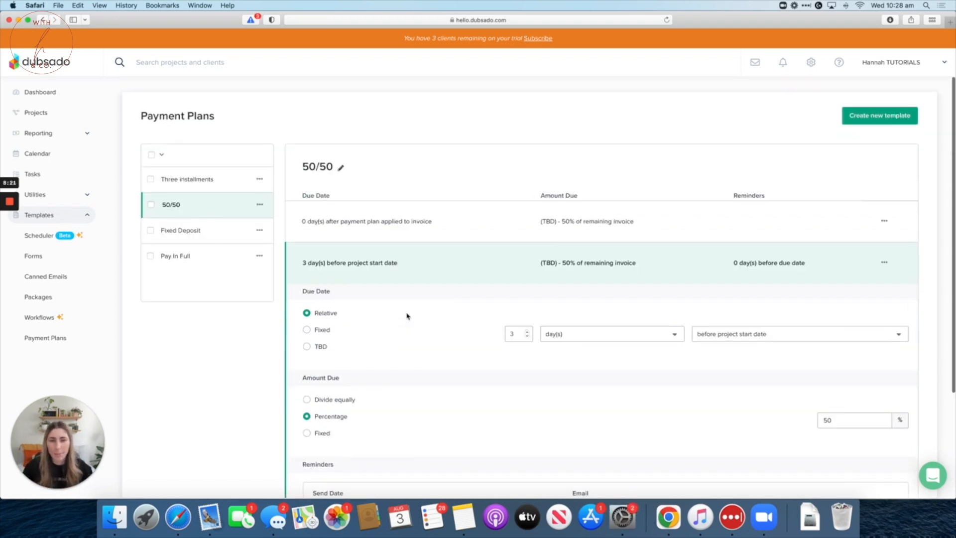